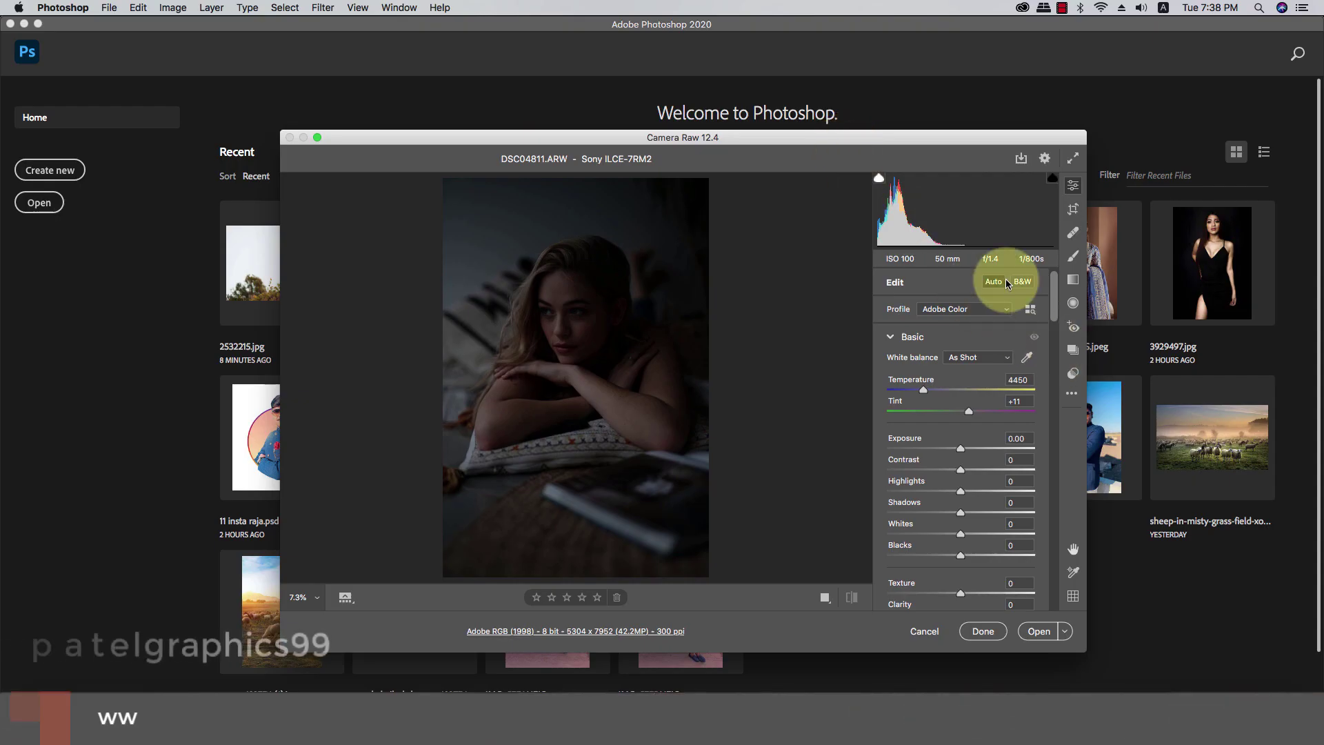
Step: Apply Auto tone in Camera Raw and show Before/After side by side
left_click(994, 282)
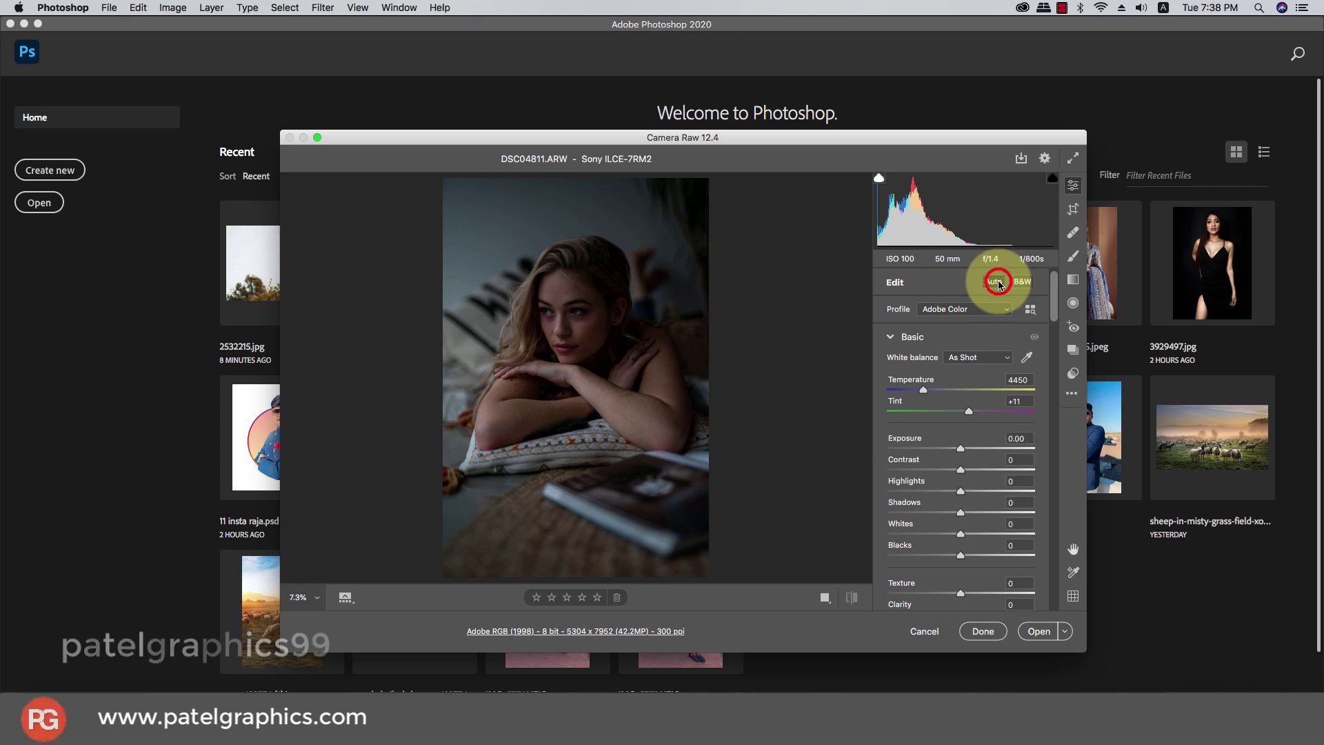
left_click(997, 282)
left_click(824, 600)
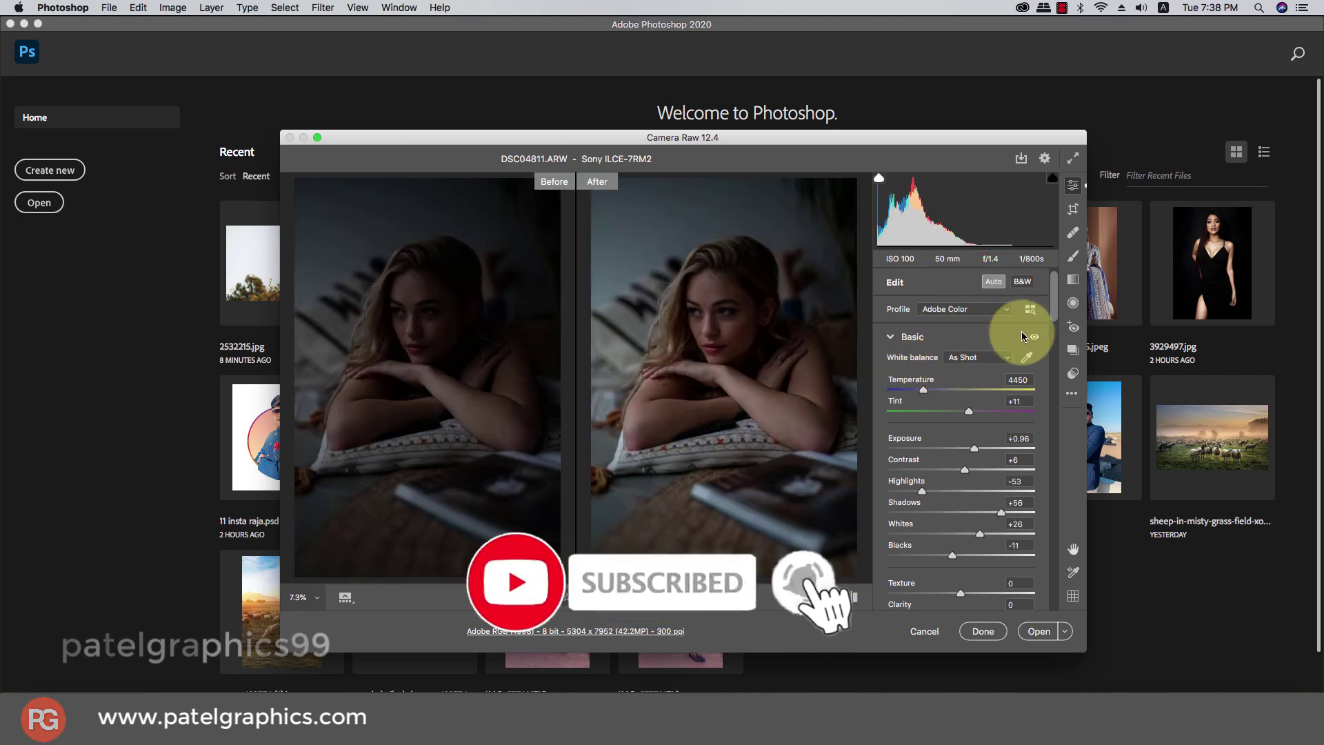
Step: Set Exposure +1.30, Contrast +15, Highlights -41, Shadows +100, Whites +54, Blacks +39
left_click_drag(1053, 293, 1053, 306)
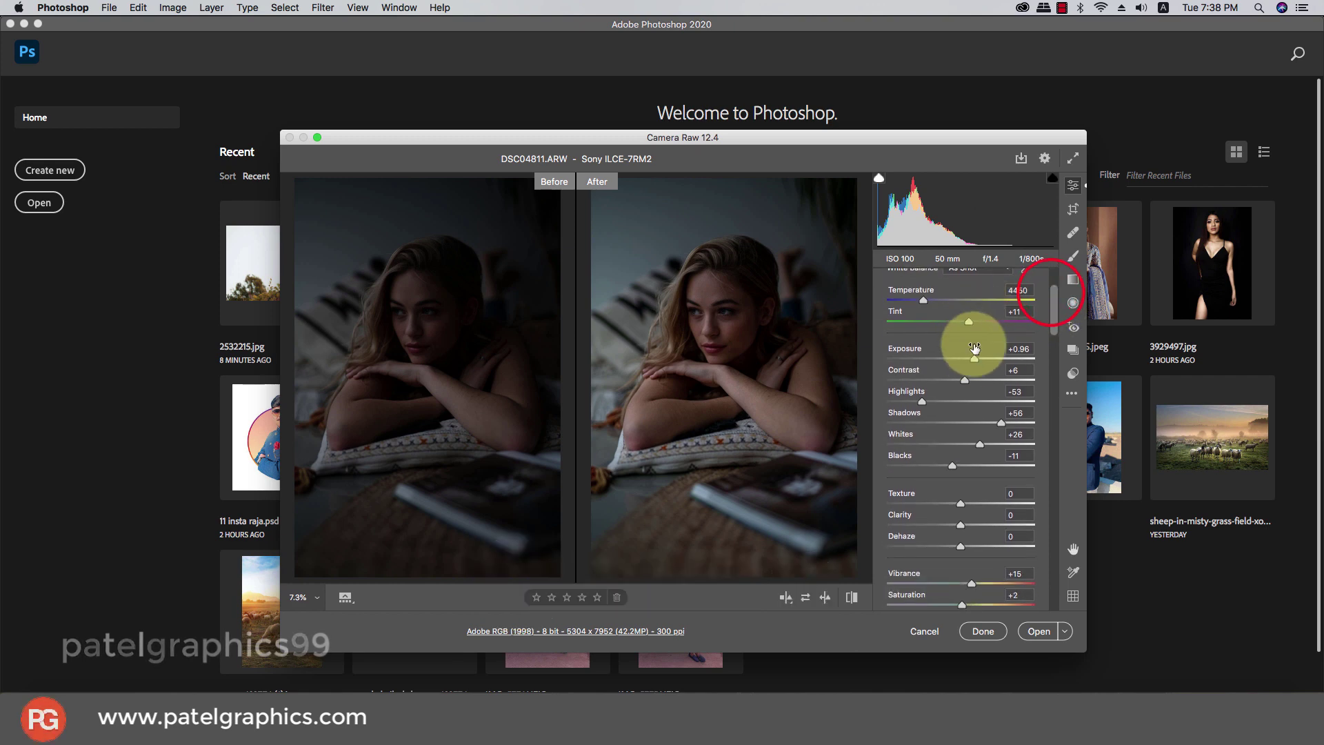
mouse_move(972, 358)
left_mouse_down()
mouse_move(964, 410)
mouse_move(1028, 428)
left_mouse_up()
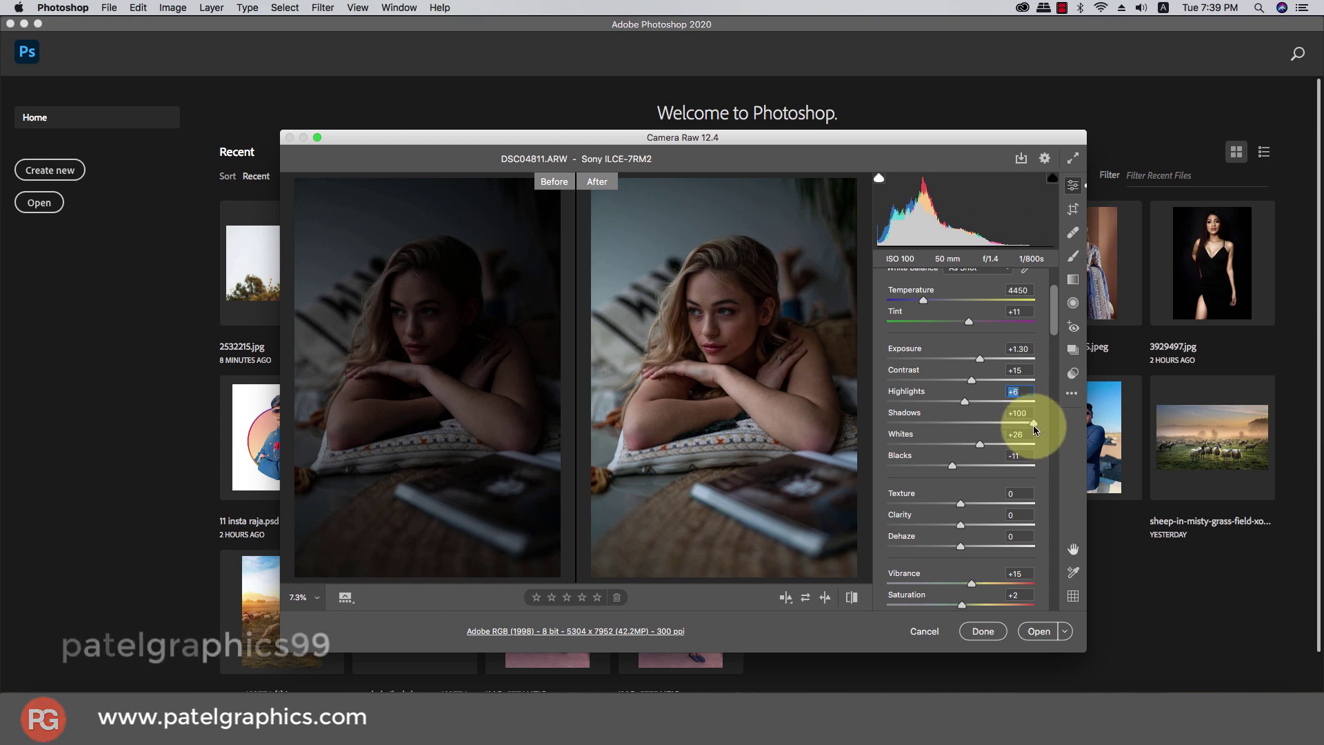
left_click_drag(1034, 430, 999, 444)
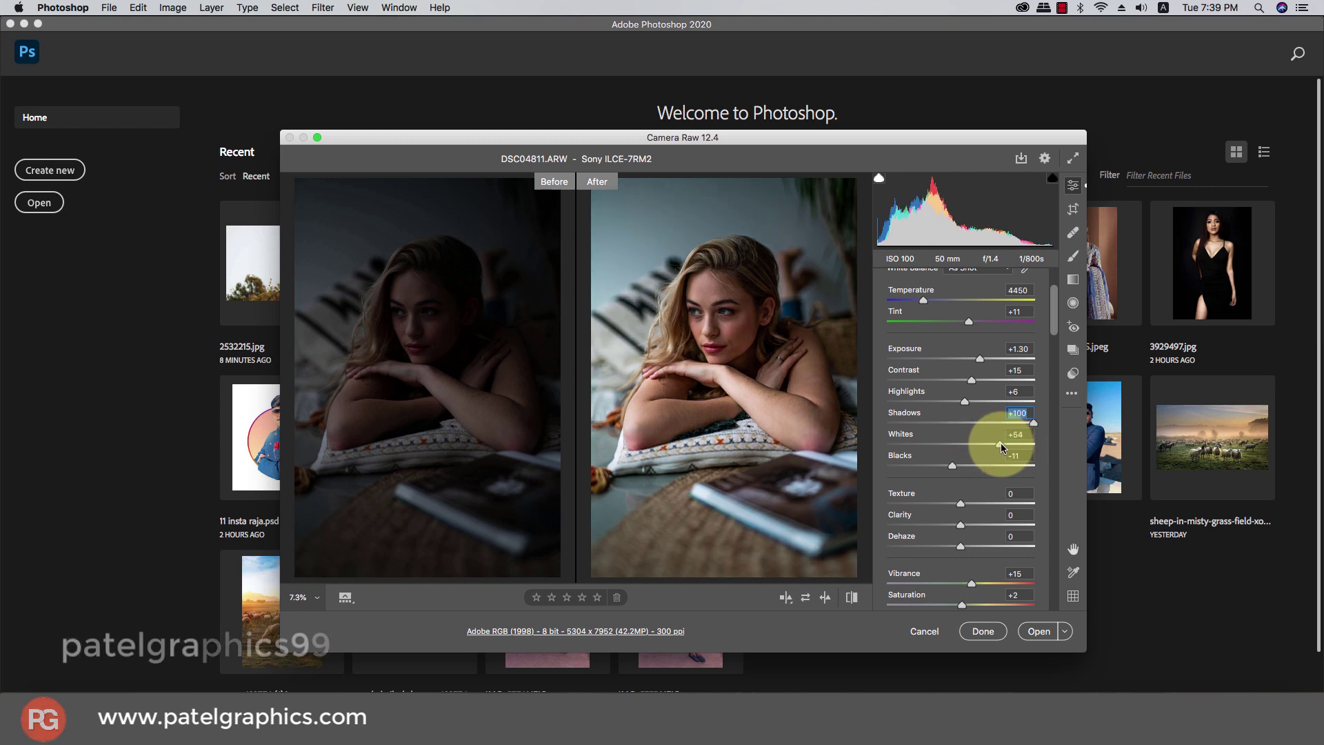
mouse_move(945, 403)
left_mouse_down()
mouse_move(919, 402)
mouse_move(930, 399)
left_mouse_up()
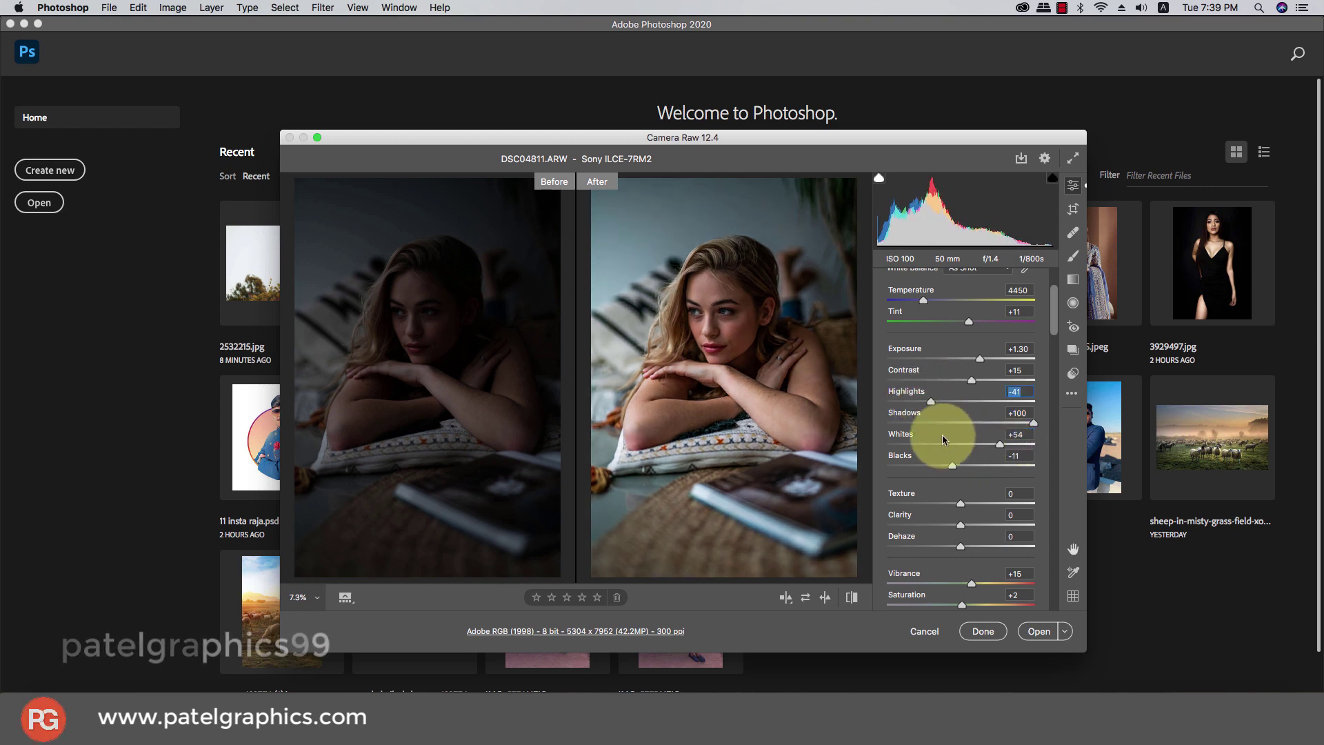
left_click_drag(961, 467, 986, 471)
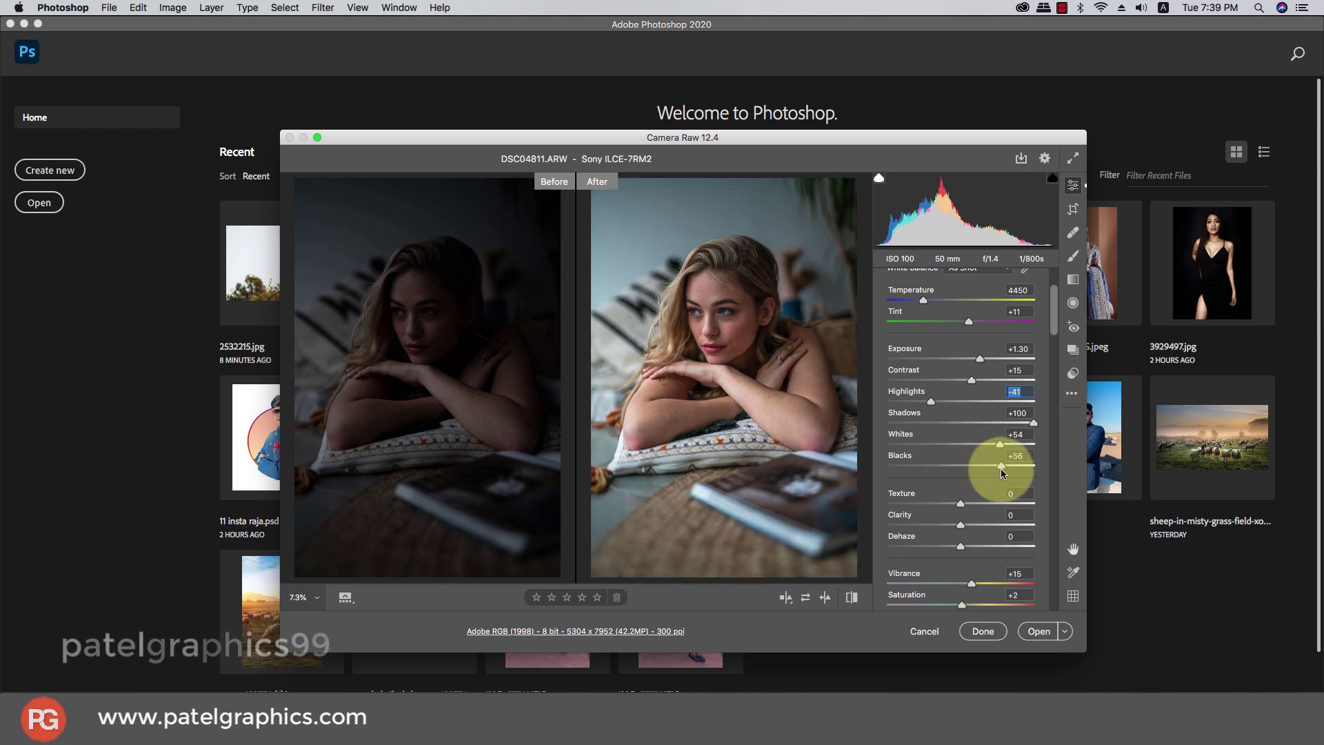
left_click_drag(990, 469, 976, 466)
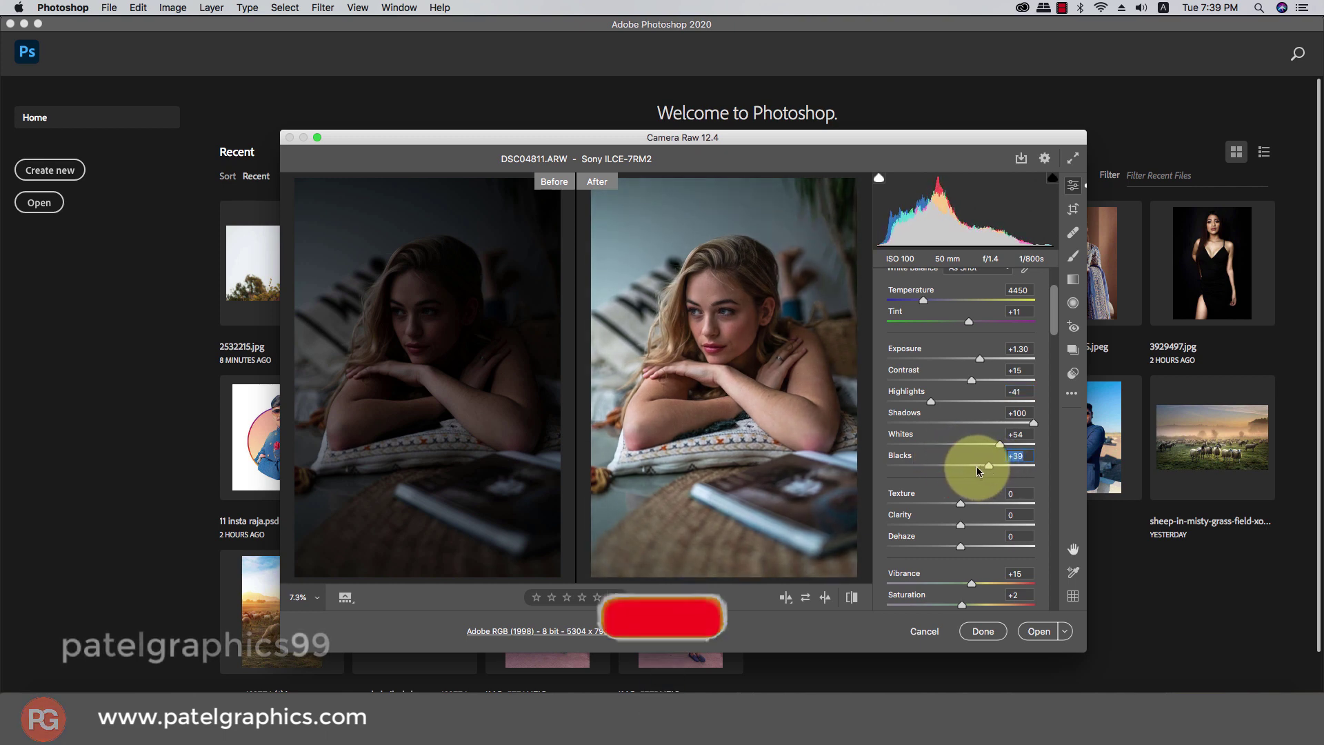
Step: Raise Clarity and Vibrance slightly and try Noise Reduction
scroll(975, 466, "down", 2)
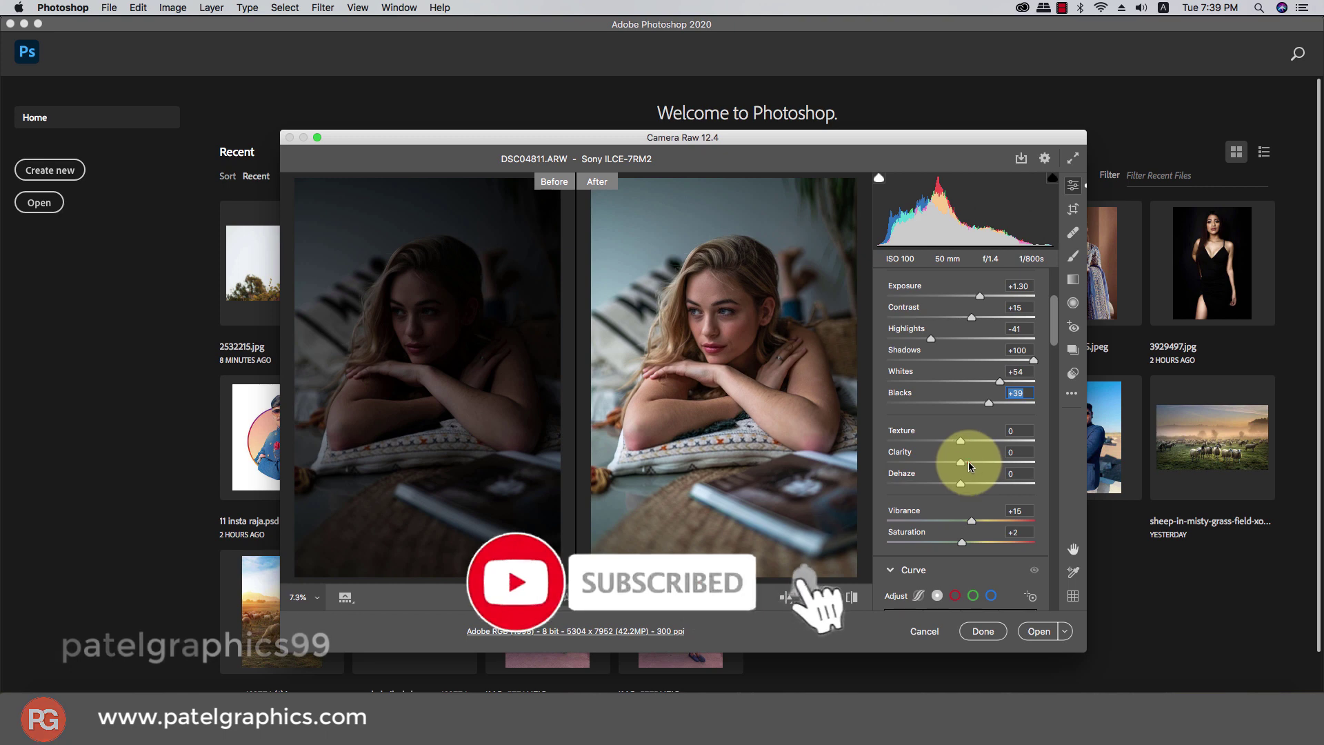
left_click(969, 462)
scroll(966, 475, "down", 2)
mouse_move(986, 486)
left_mouse_down()
mouse_move(1008, 489)
mouse_move(984, 486)
left_mouse_up()
left_click_drag(1053, 329, 1042, 416)
mouse_move(898, 331)
left_mouse_down()
mouse_move(917, 338)
mouse_move(884, 337)
left_mouse_up()
Step: Raise HSL luminance of Reds to +29 and Oranges to +32
mouse_move(970, 512)
left_mouse_down()
mouse_move(990, 515)
mouse_move(975, 511)
mouse_move(989, 494)
left_mouse_up()
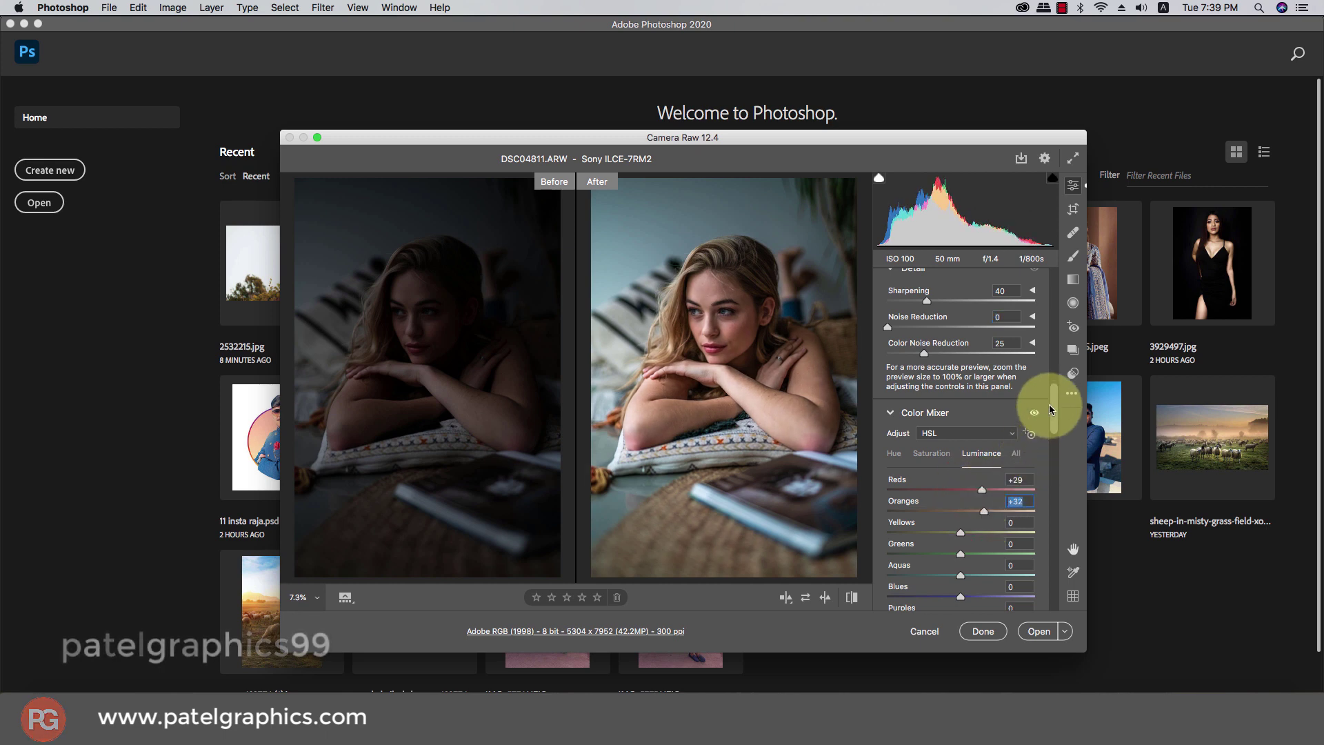
mouse_move(1050, 408)
left_mouse_down()
mouse_move(1017, 586)
mouse_move(993, 601)
left_mouse_up()
scroll(990, 579, "down", 2)
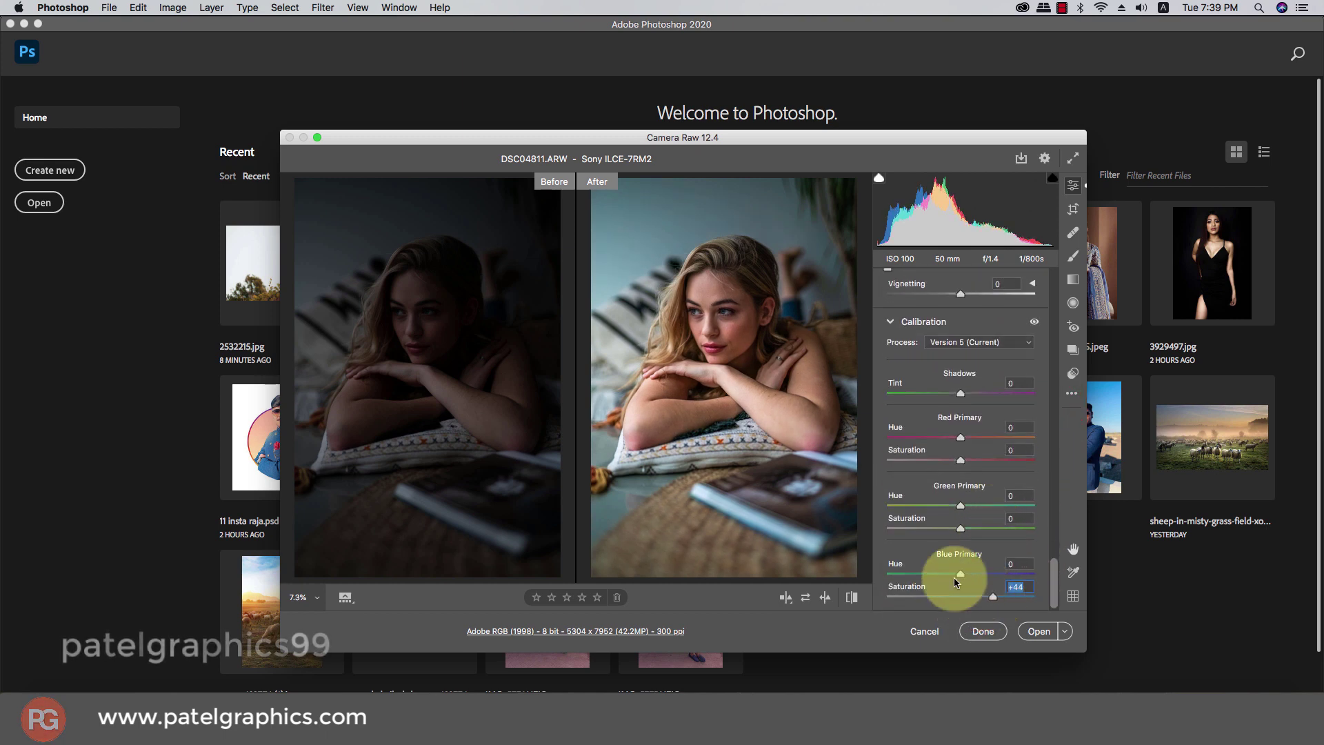
Step: Set calibration Green Hue +22, Red Hue +35/Sat -26, Blue Hue -20, and vignetting -8
mouse_move(959, 528)
left_mouse_down()
mouse_move(939, 529)
mouse_move(975, 505)
left_mouse_up()
left_click(939, 460)
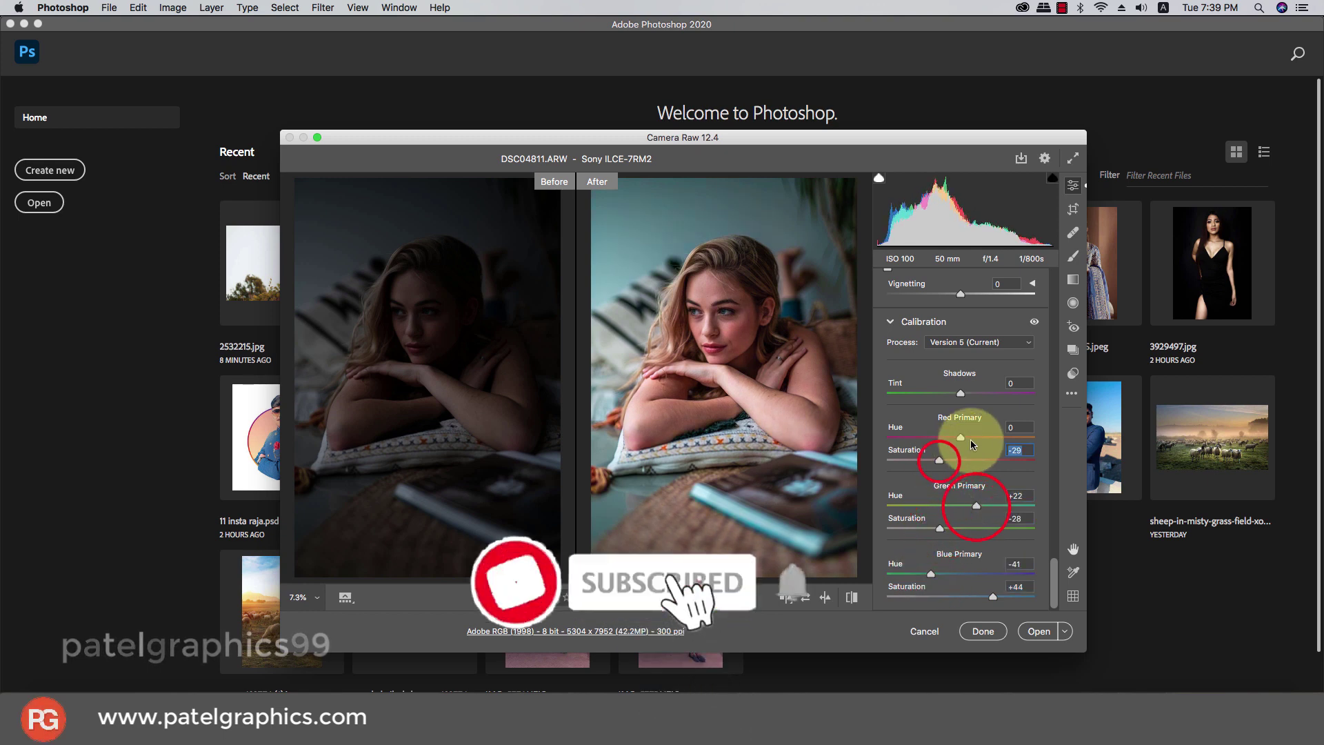
left_click_drag(960, 437, 986, 436)
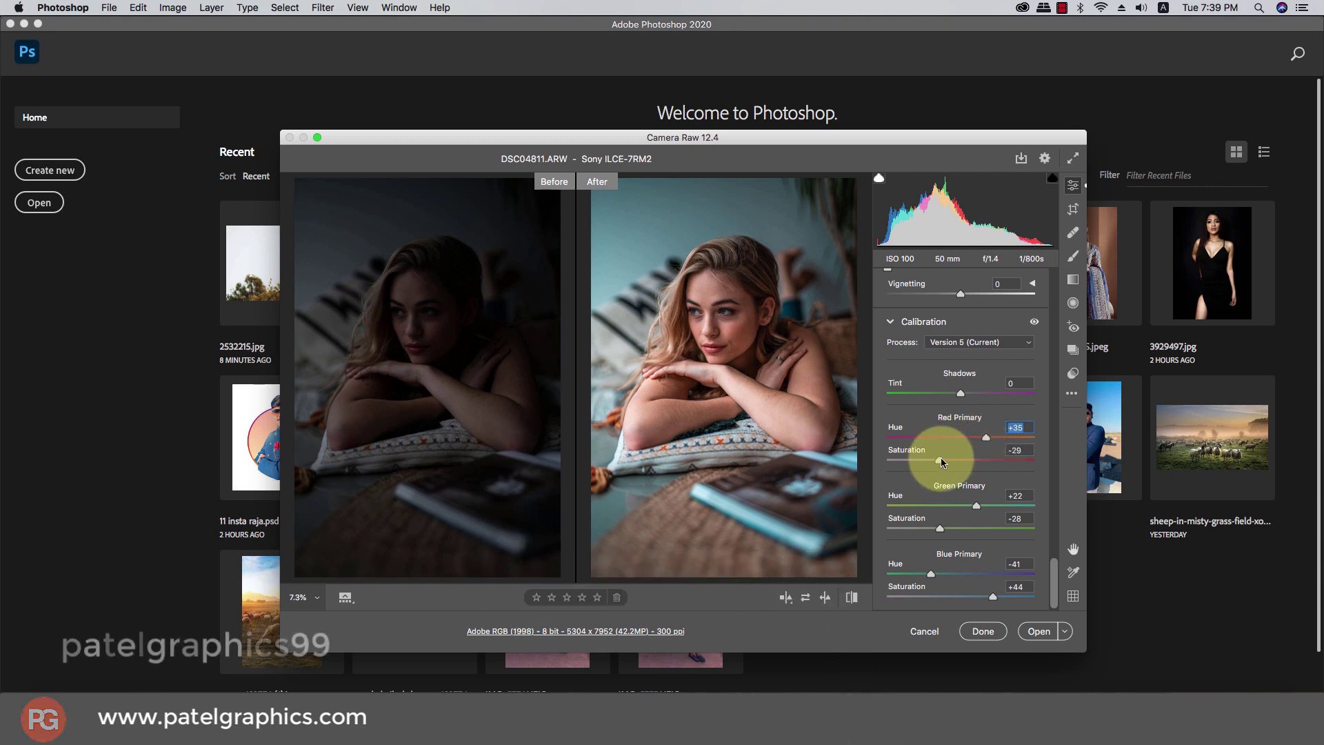
left_click(942, 460)
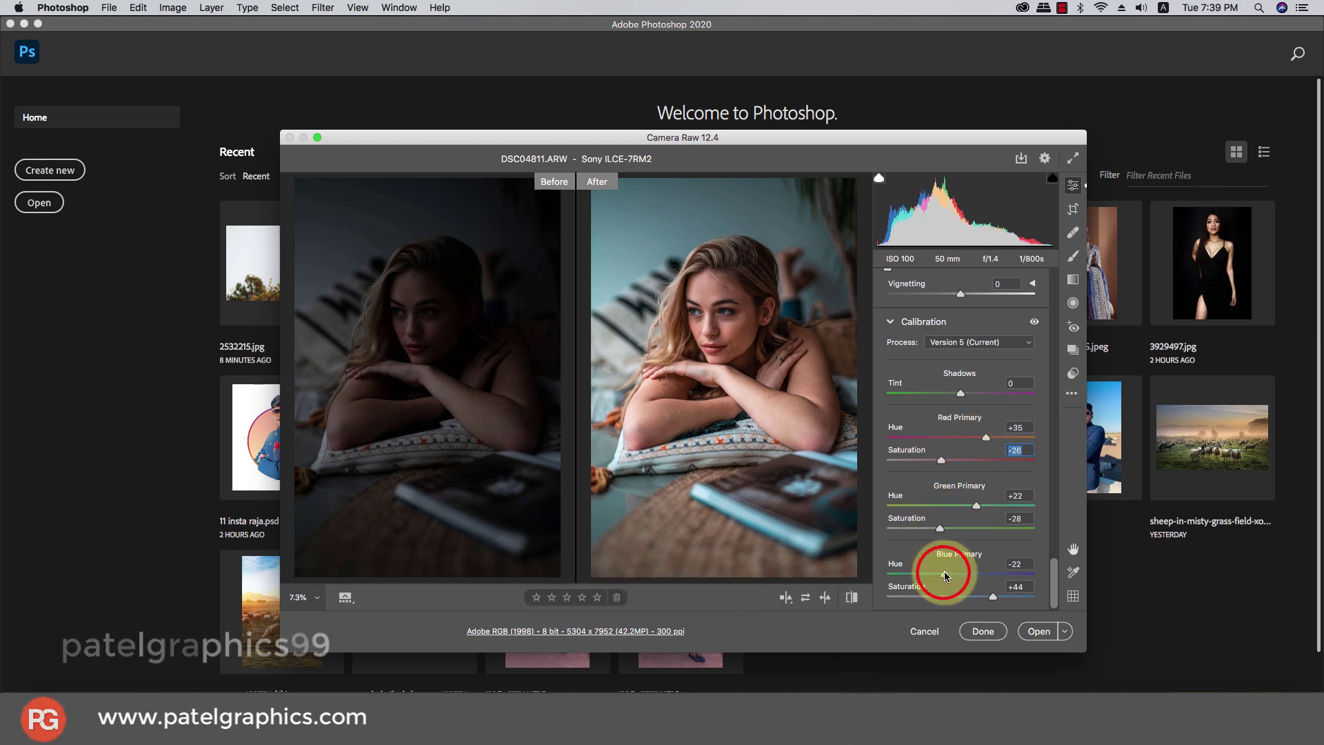
left_click_drag(937, 573, 945, 574)
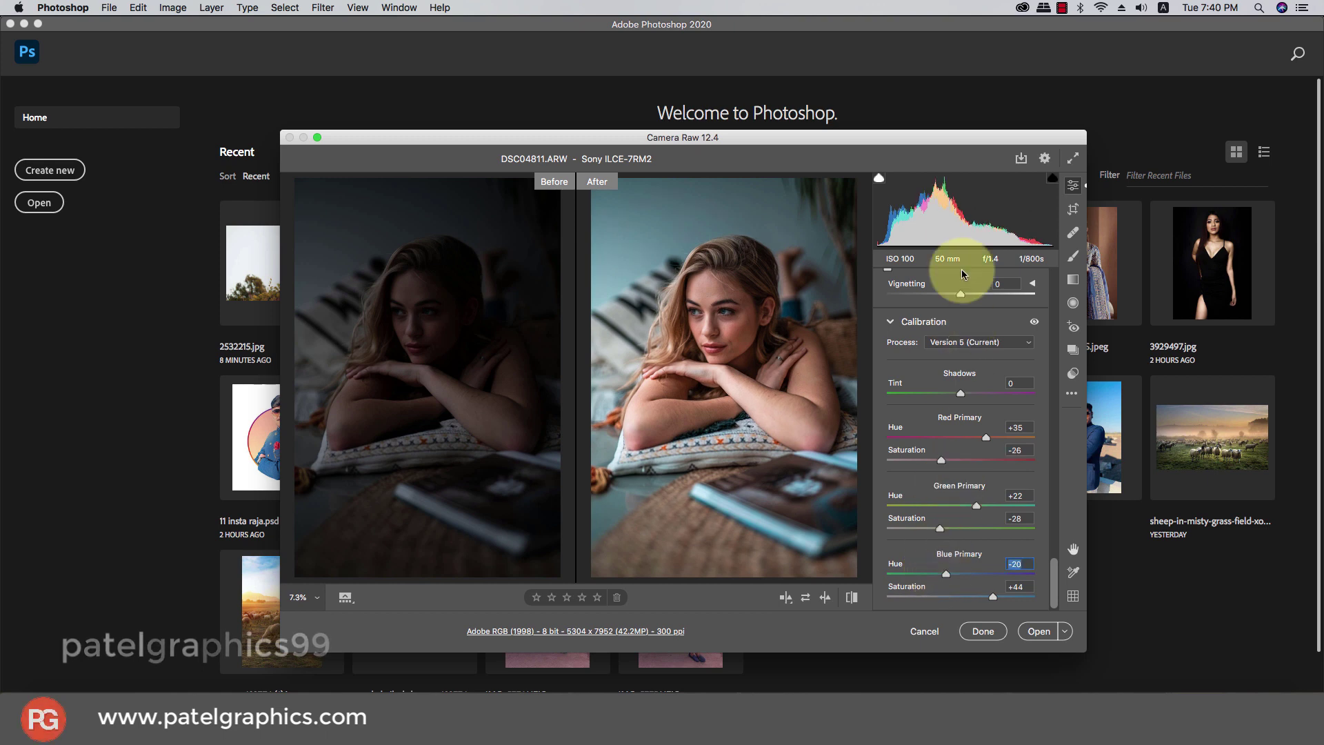
left_click_drag(960, 294, 956, 293)
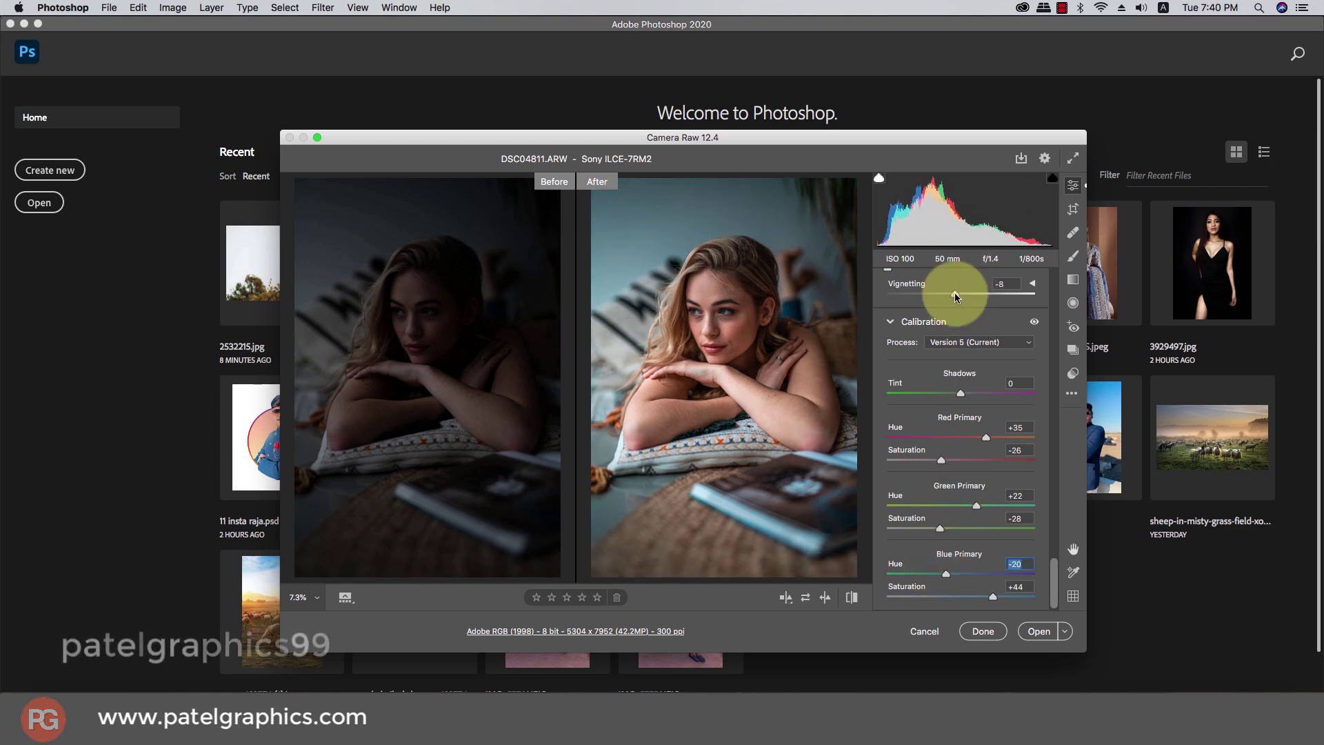
left_click_drag(1053, 583, 1034, 425)
Step: In the Color Mixer, set Yellows luminance +20 and Oranges luminance +62
left_click_drag(961, 392, 975, 393)
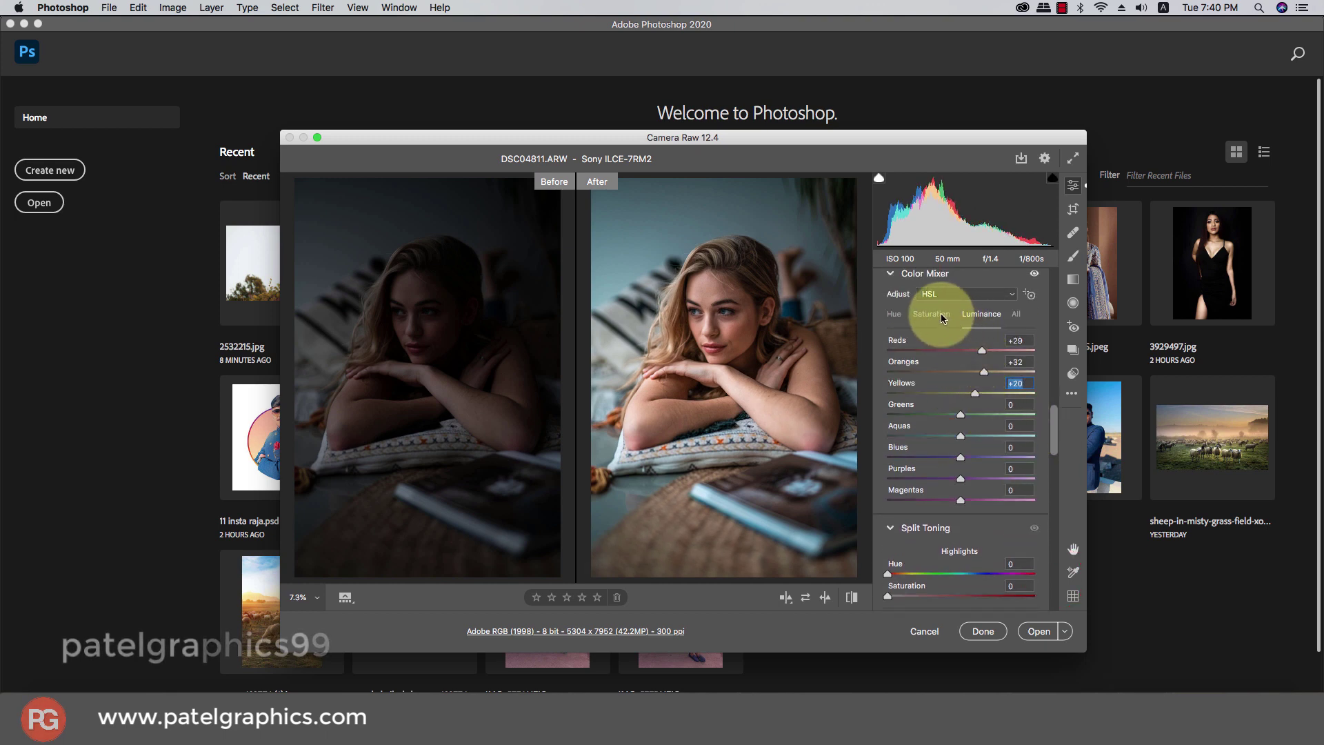
left_click(894, 314)
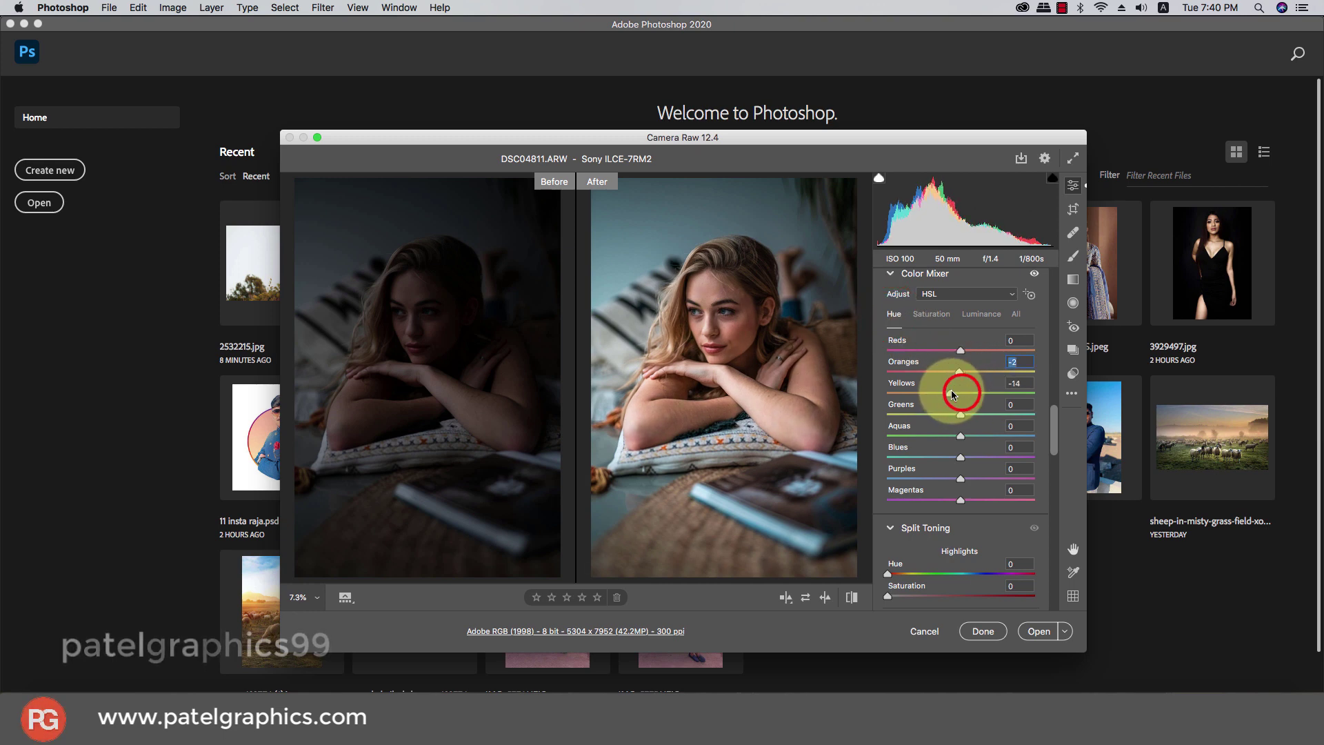
left_click(969, 315)
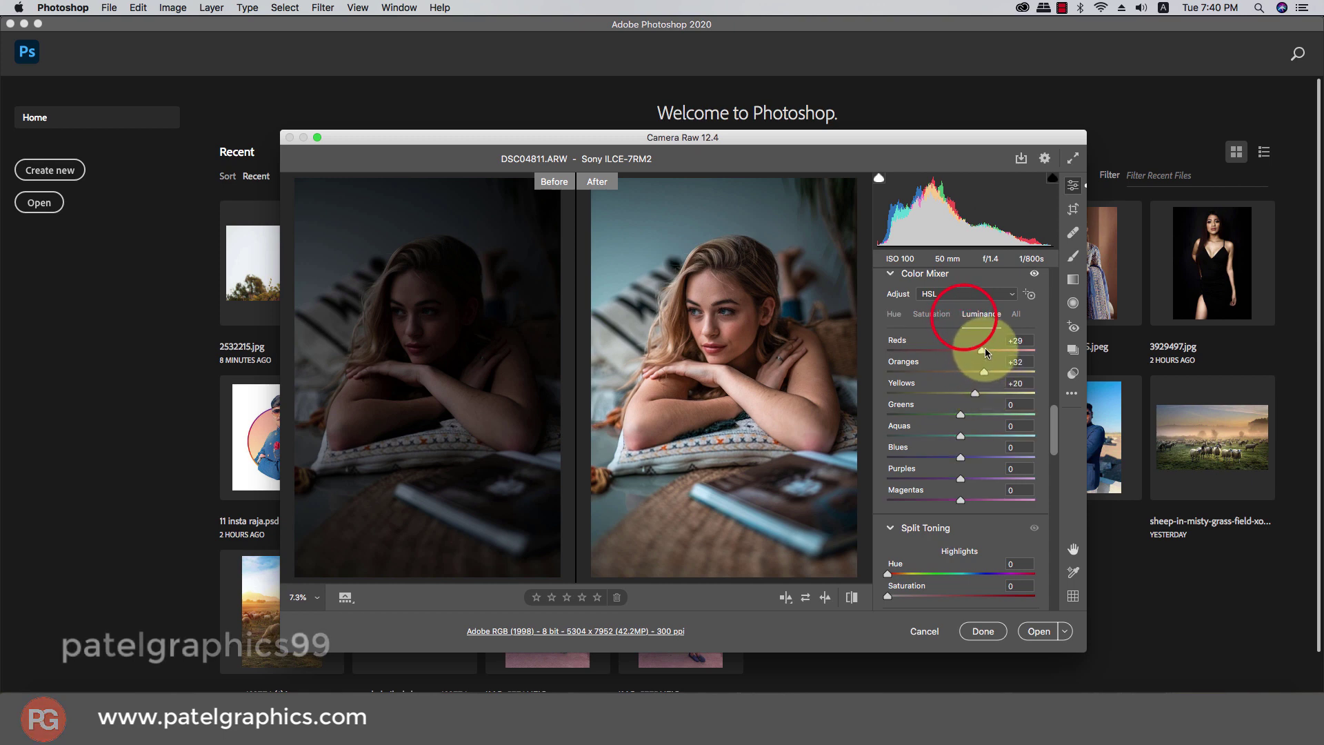
left_click_drag(996, 373, 1005, 372)
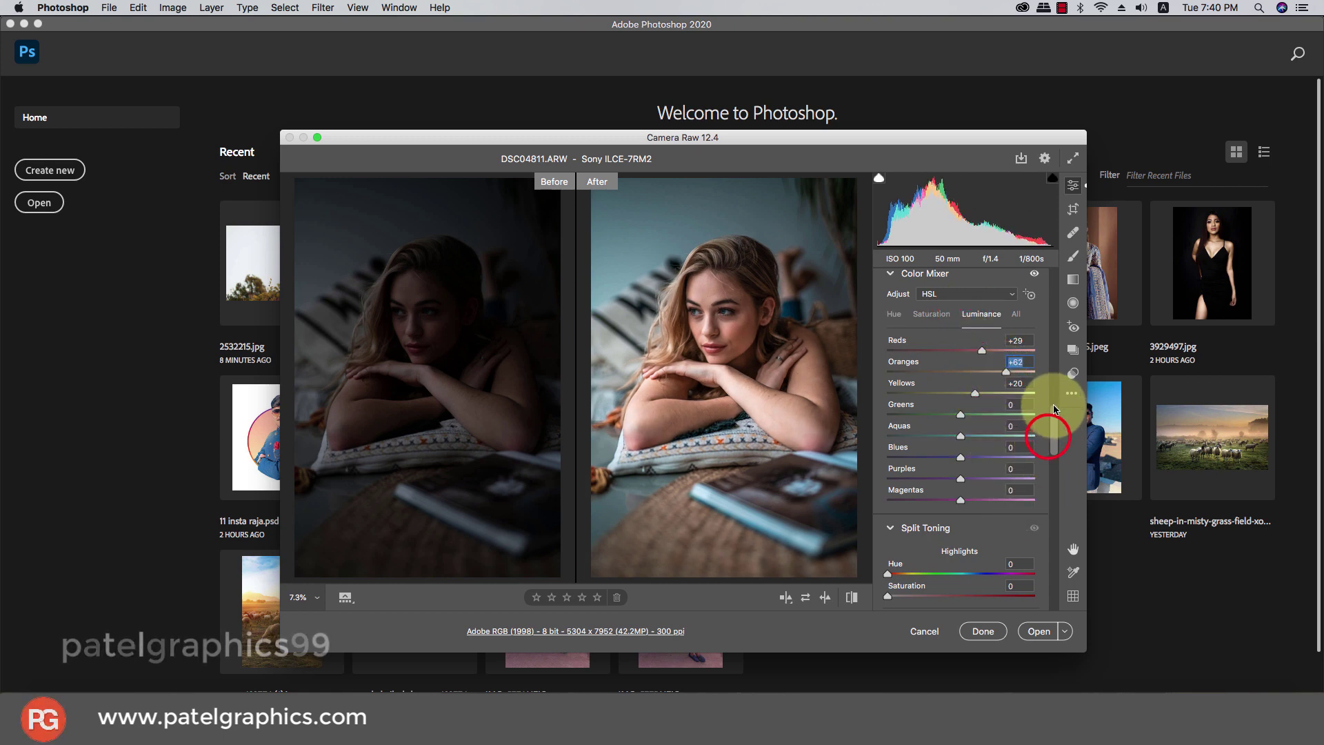
left_click_drag(1053, 423, 1051, 362)
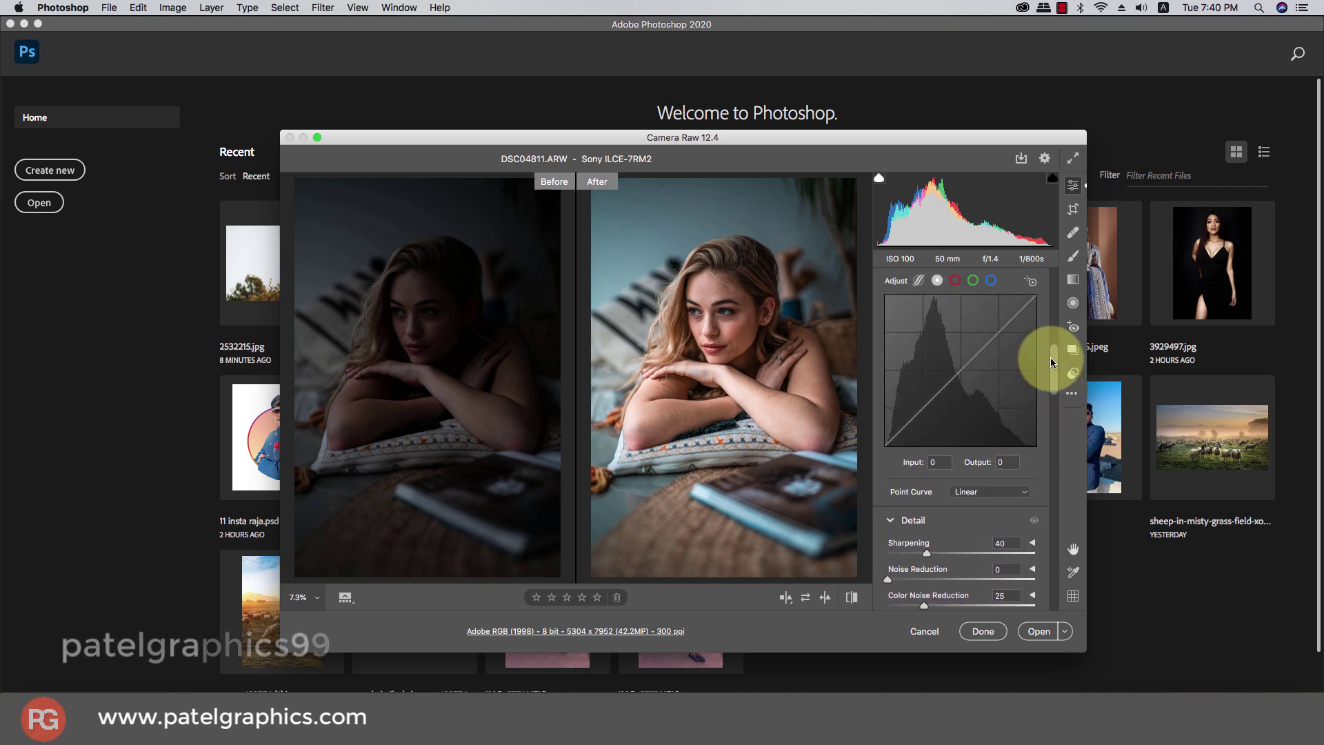
Step: Add a midtone point to the Tone Curve and check detail at 100% zoom
left_click(963, 372)
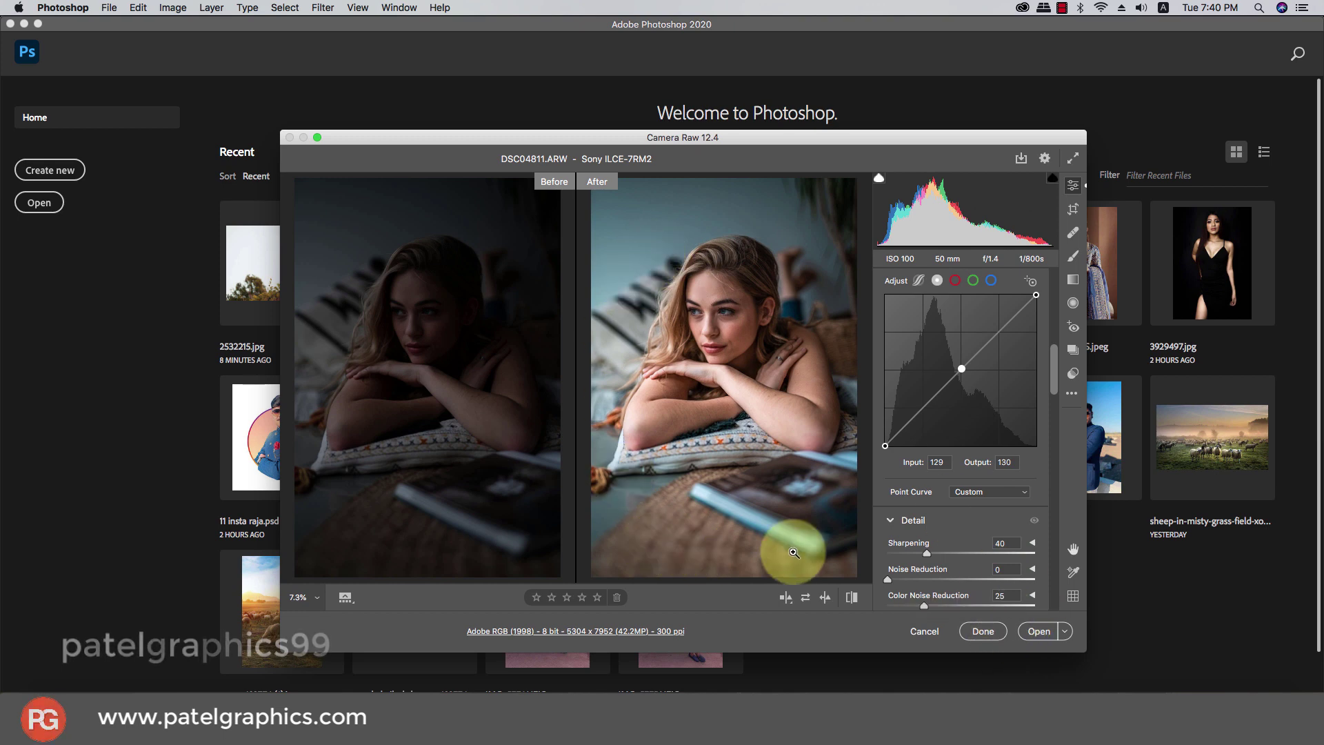
left_click(517, 295)
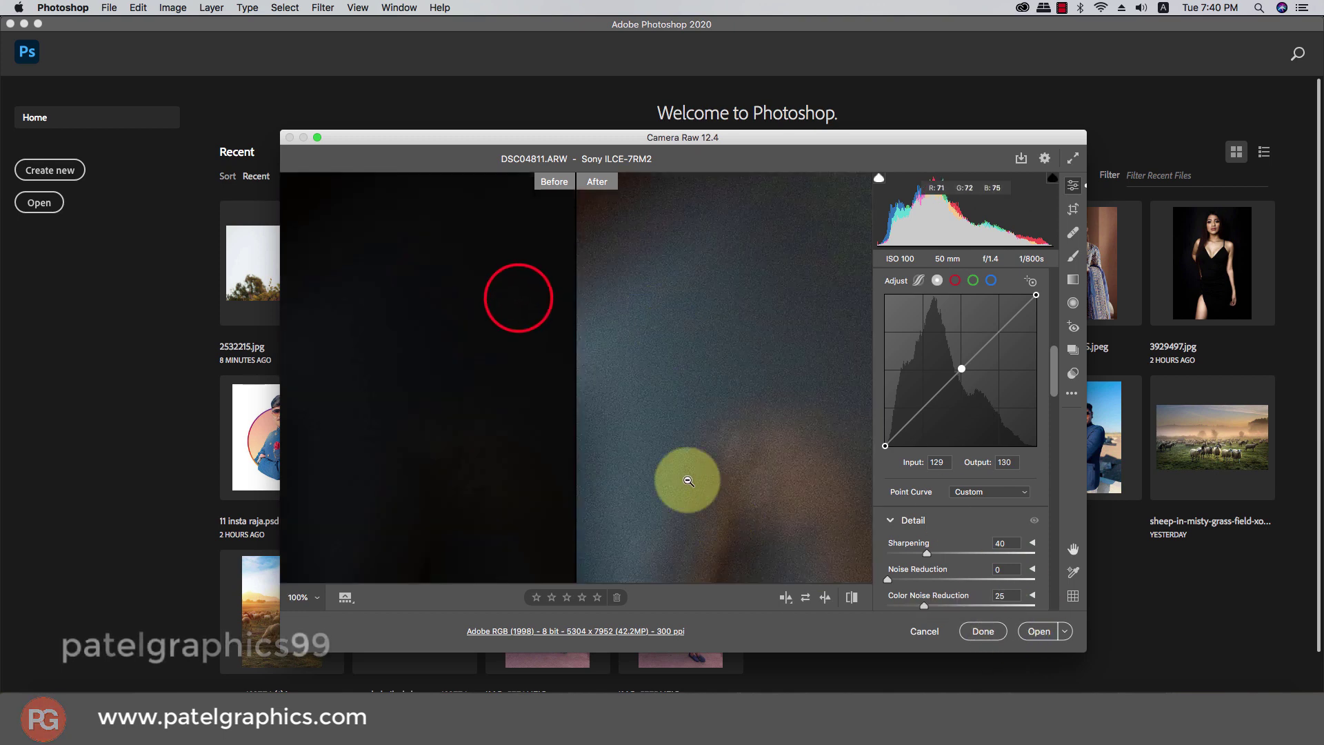
left_click(666, 458)
Step: Cycle the Before/After view modes back to the single after-only preview
left_click(785, 597)
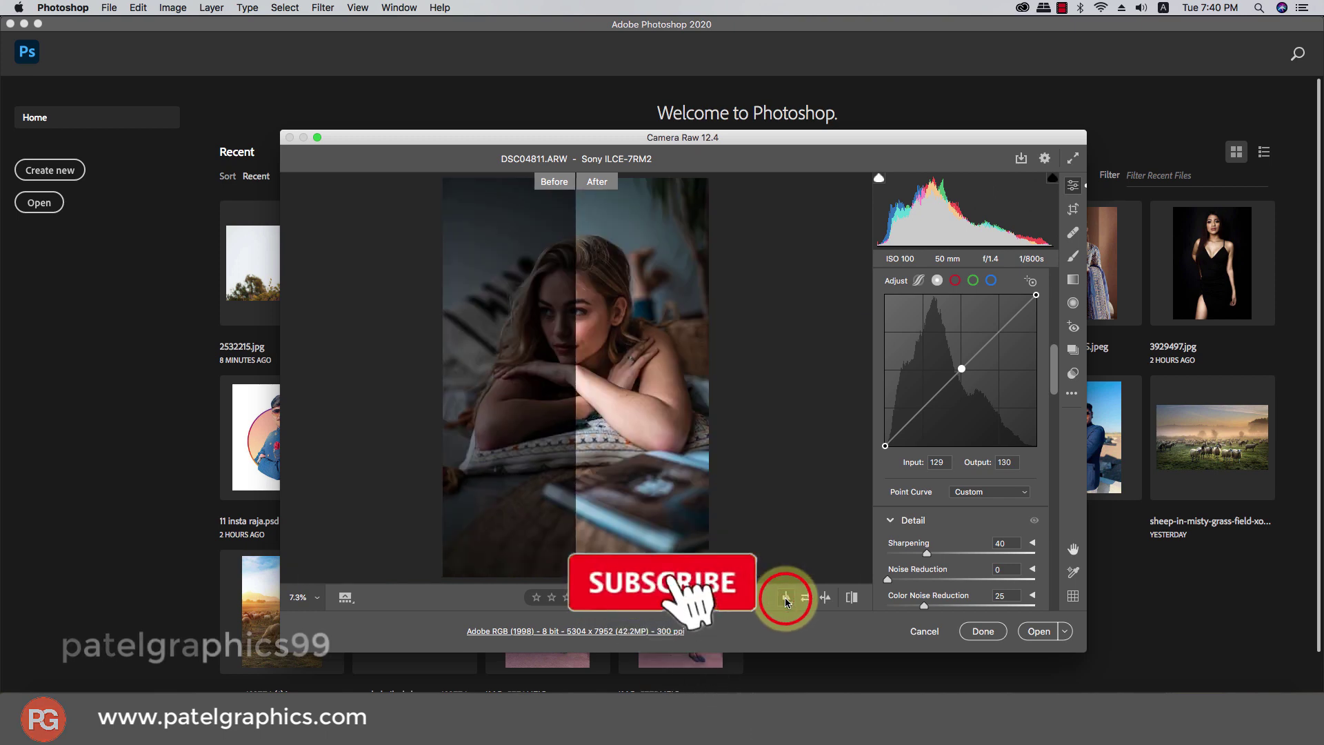
left_click(785, 597)
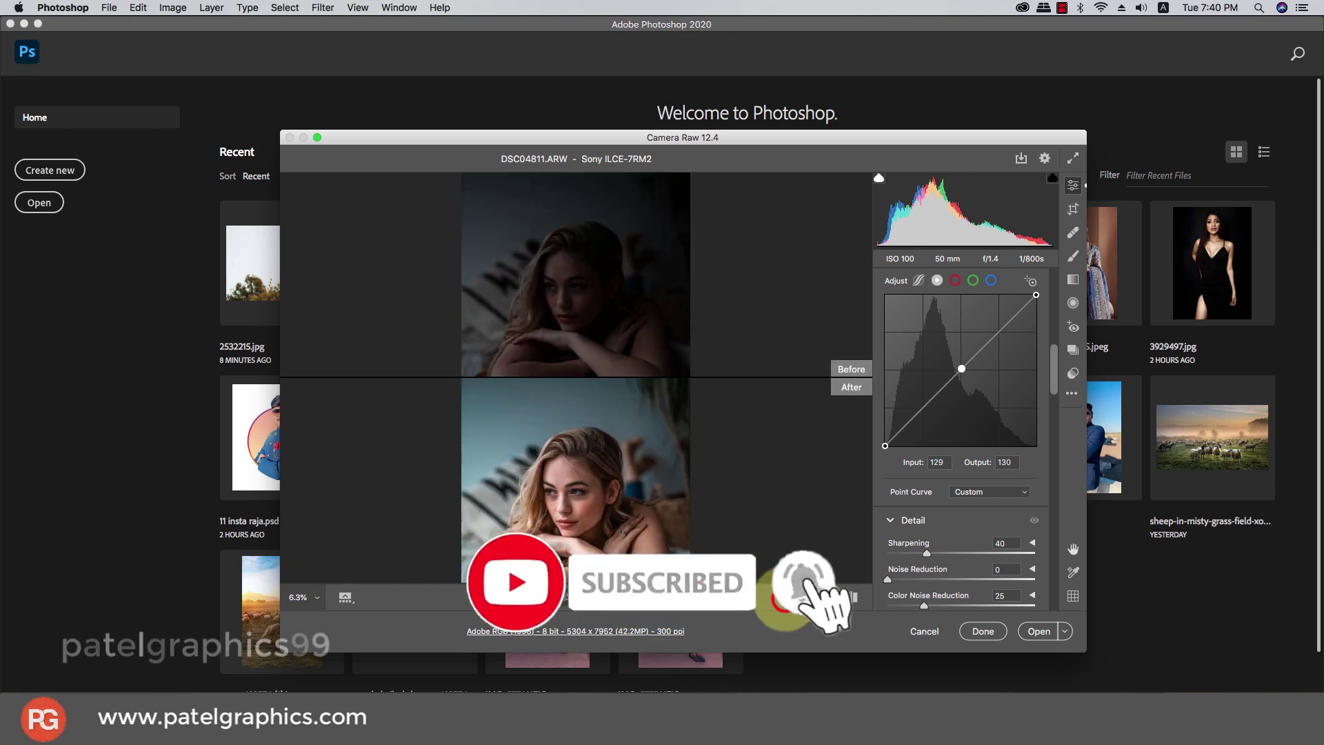
left_click(786, 597)
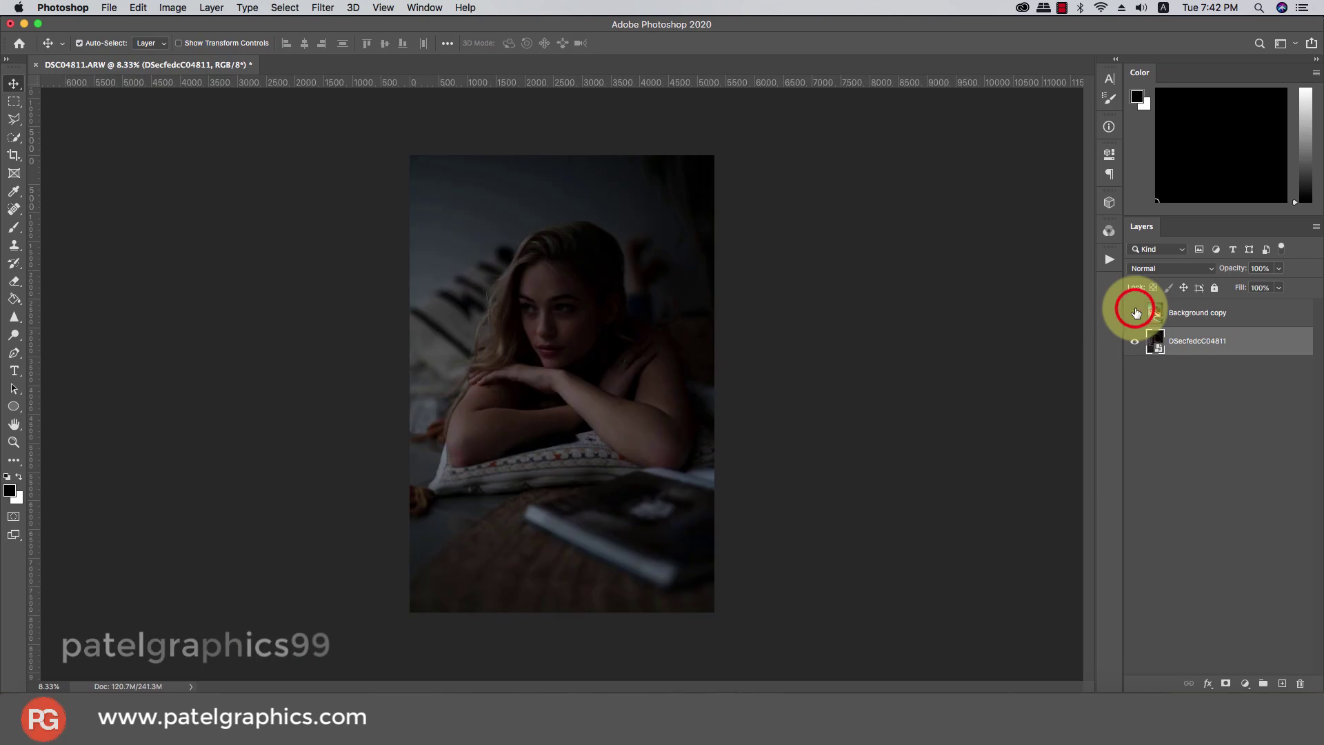
Step: Duplicate Background copy into Background copy 2 with Ctrl+J and choose the Spot Healing Brush
left_click(1135, 312)
scroll(603, 290, "up", 3)
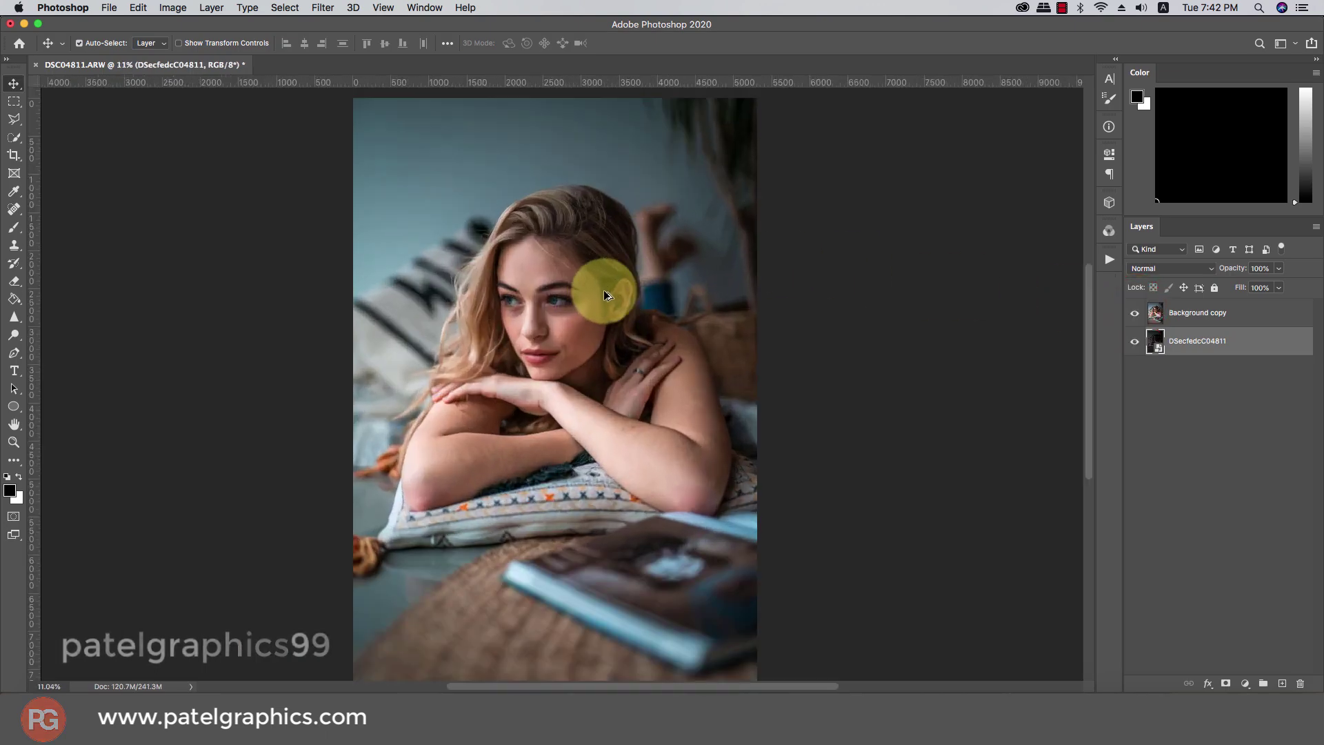
scroll(603, 289, "up", 3)
left_click(1195, 315)
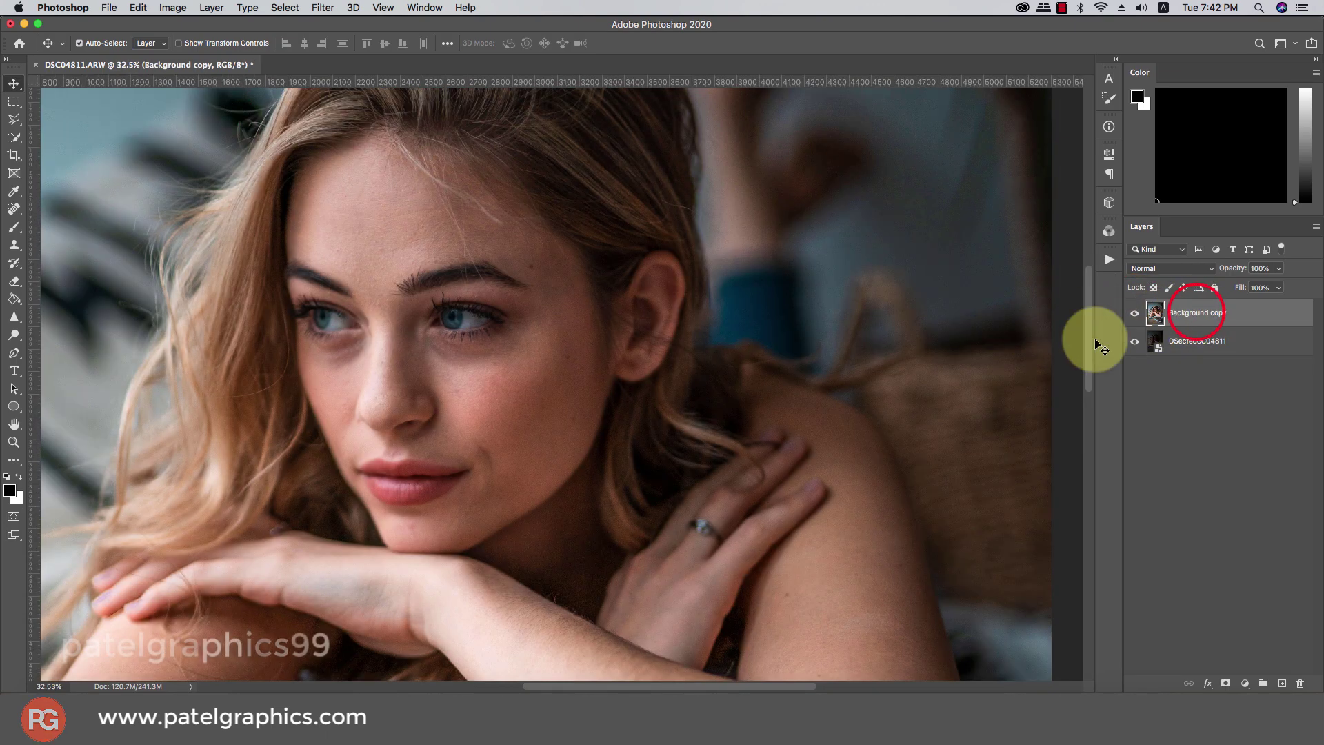
key("ctrl+j")
left_click(79, 43)
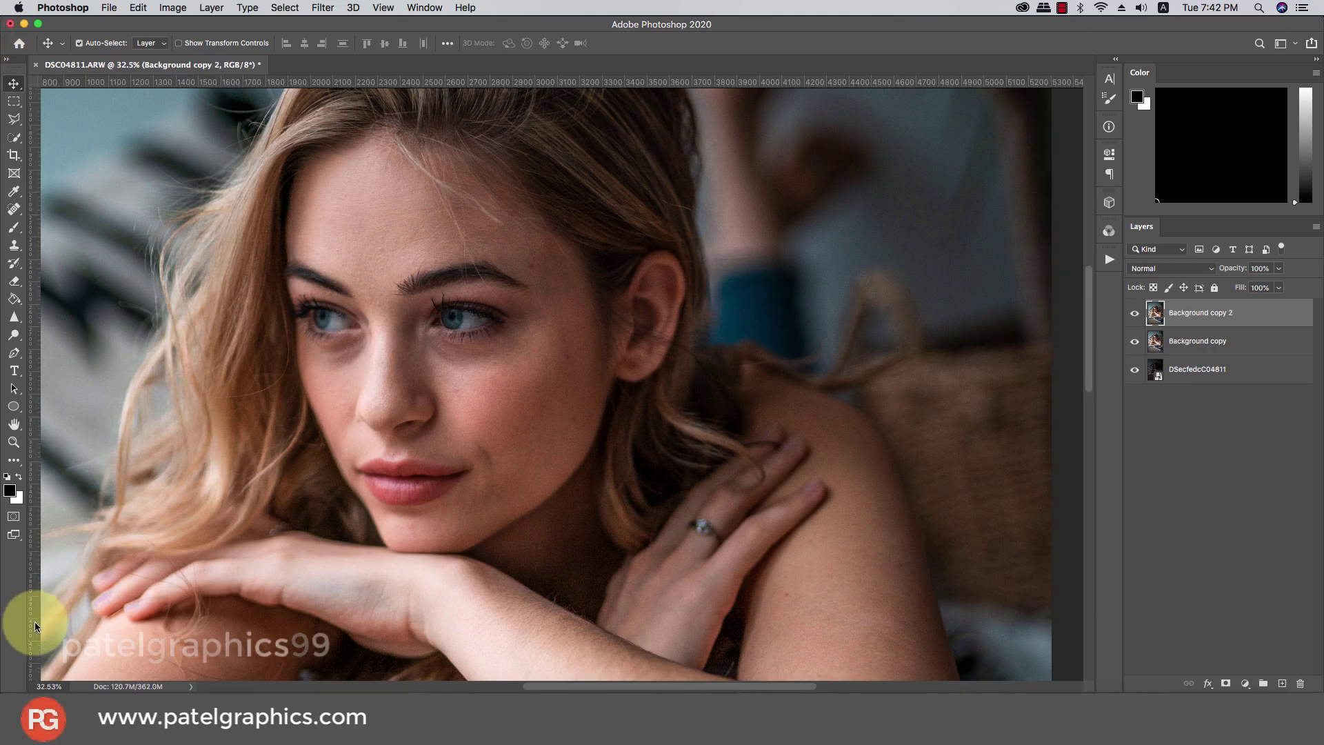
left_click(14, 209)
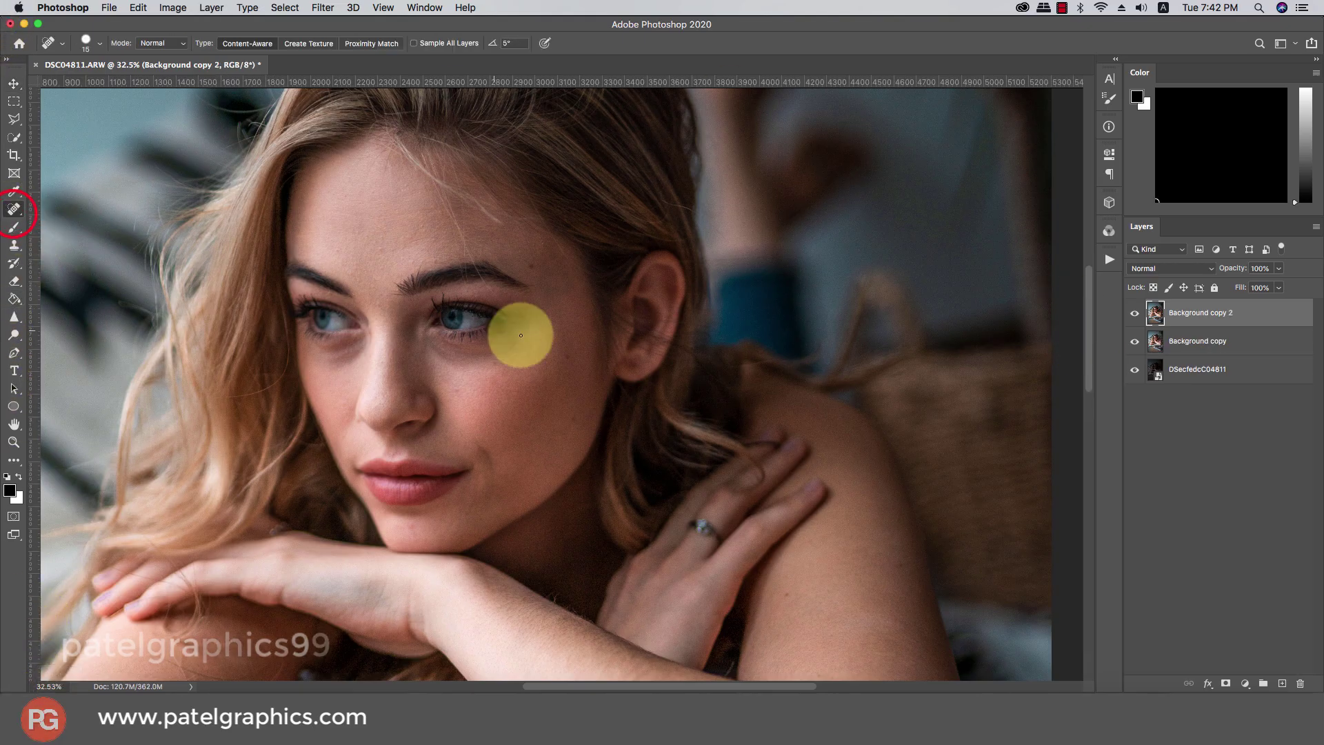
Step: Spot-heal the blemishes on the forehead and cheeks
scroll(543, 254, "up", 5)
scroll(528, 268, "up", 1)
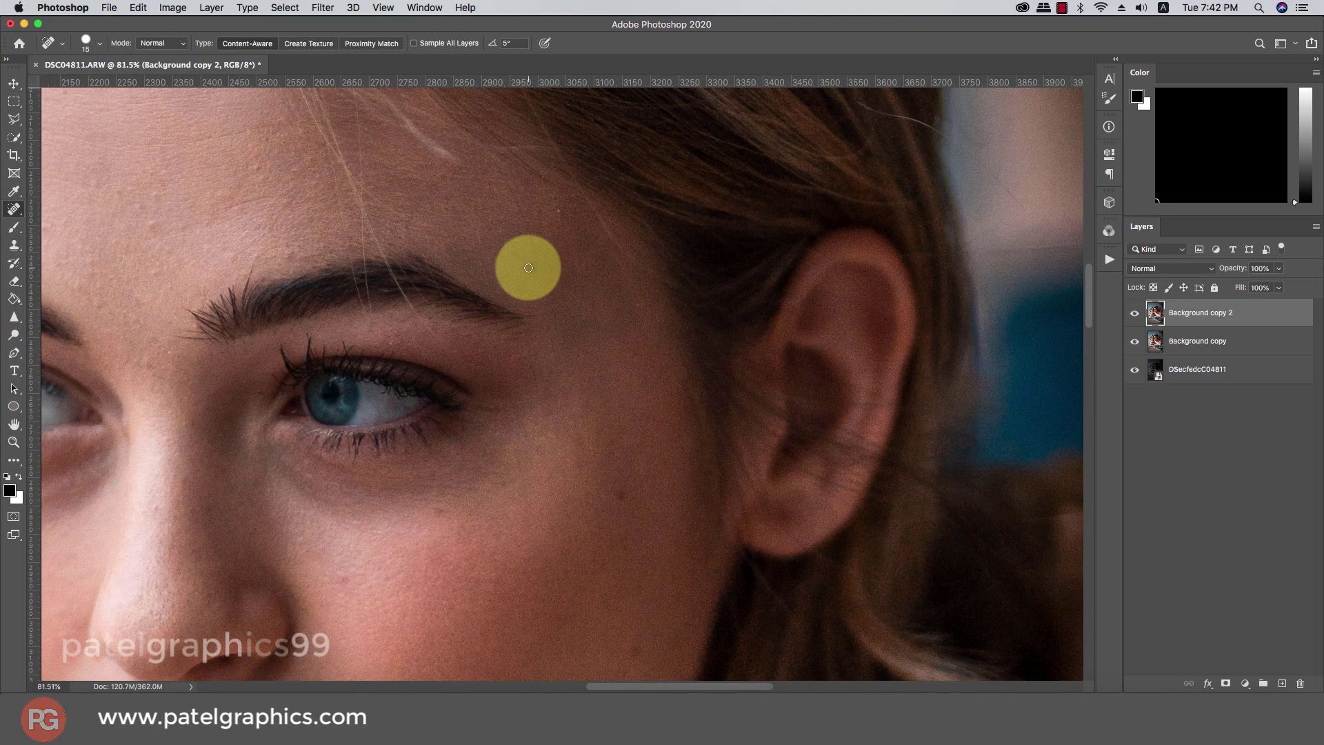
left_click(529, 267)
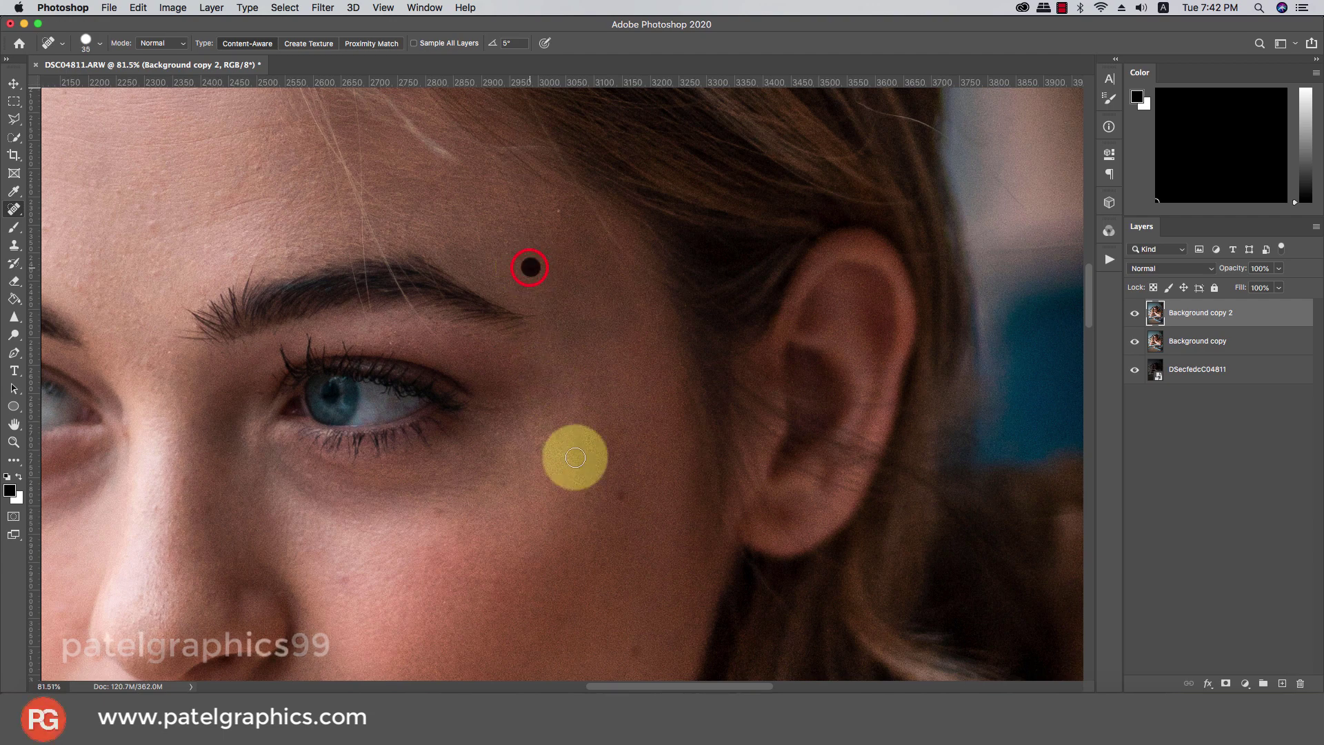
left_click(620, 498)
scroll(482, 427, "down", 3)
scroll(593, 349, "down", 5)
left_click(548, 334)
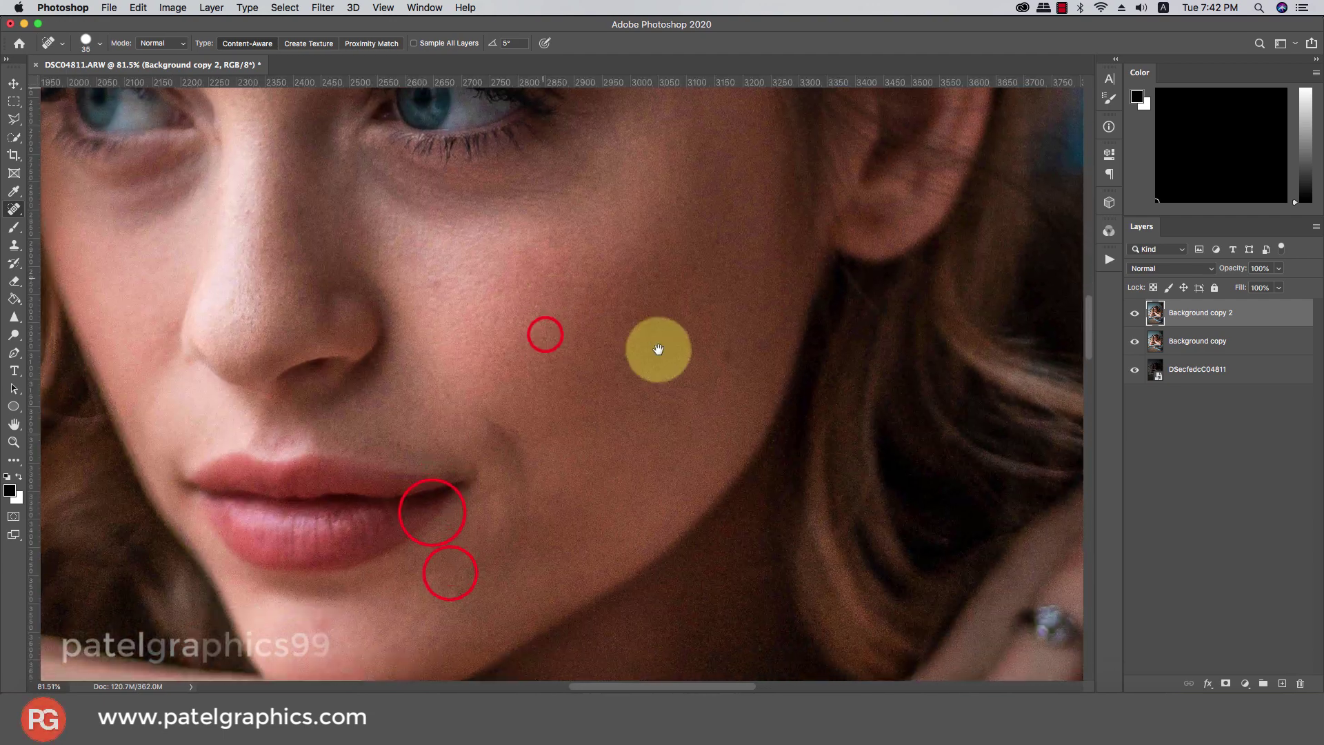
left_click(727, 356)
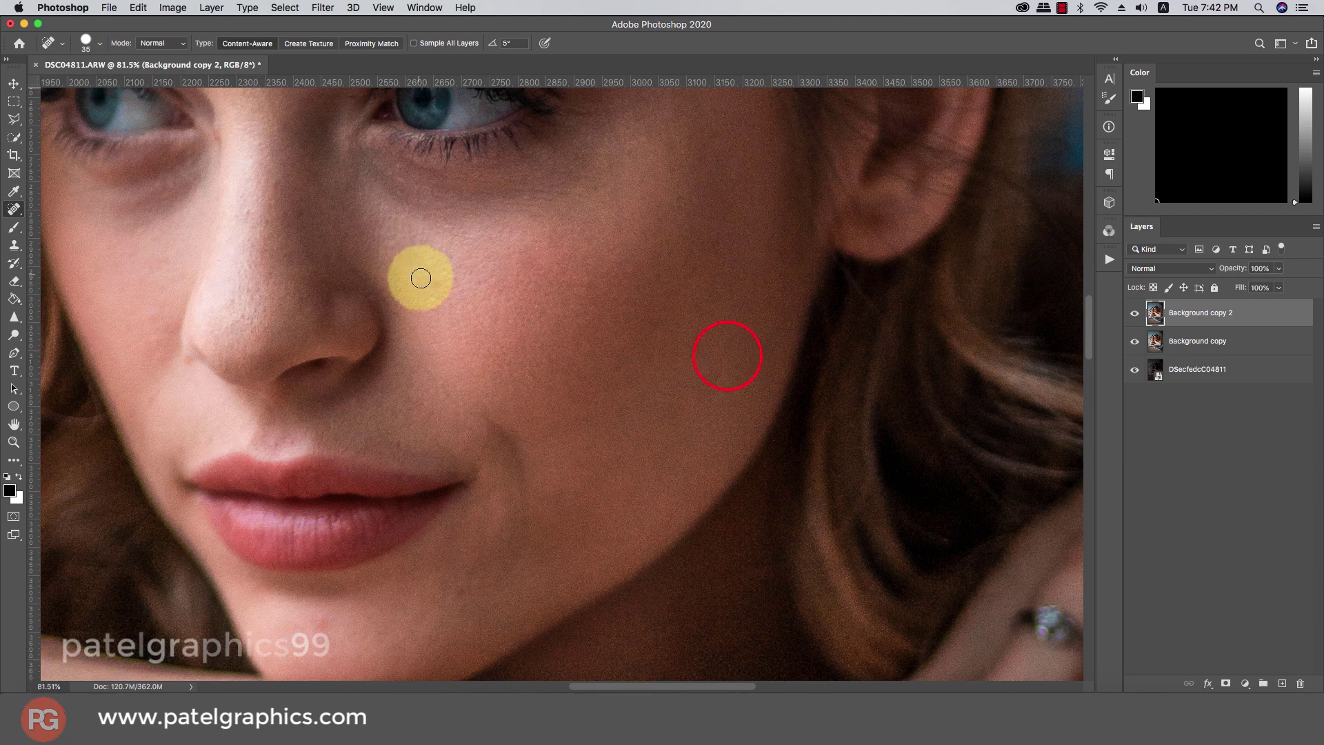
scroll(427, 290, "down", 3)
scroll(428, 289, "down", 2)
left_click_drag(432, 496, 597, 496)
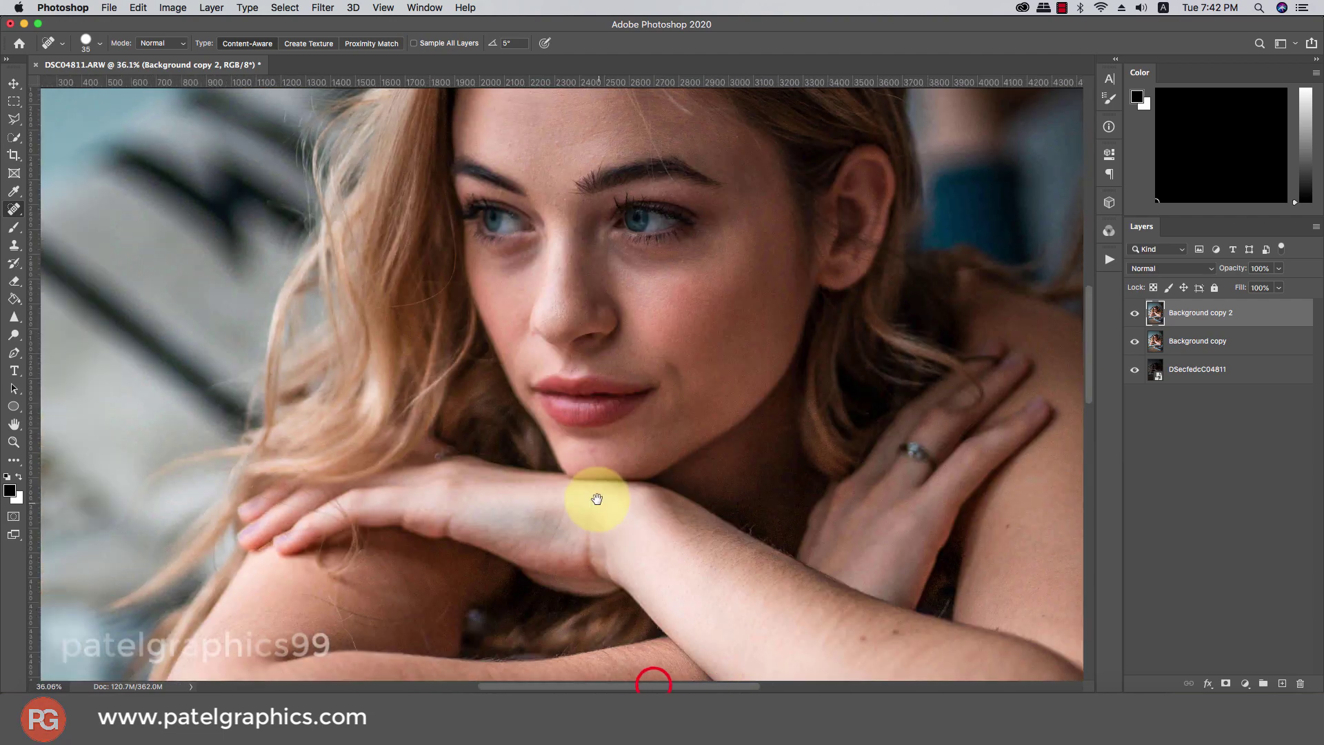
Step: Heal the forearm spots, shoulder mole, arm-crease mark and upper-arm spot
left_click_drag(783, 580, 690, 450)
scroll(692, 447, "up", 3)
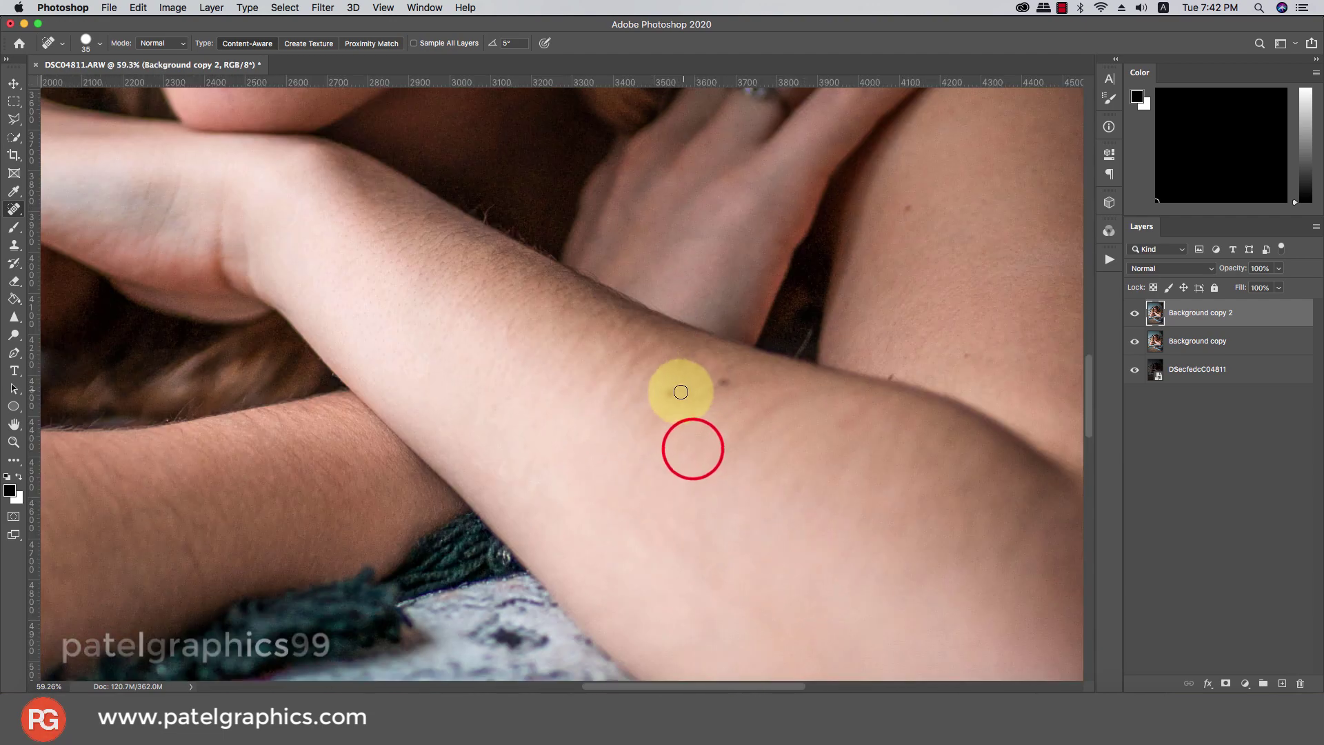
left_click(672, 390)
left_click(719, 381)
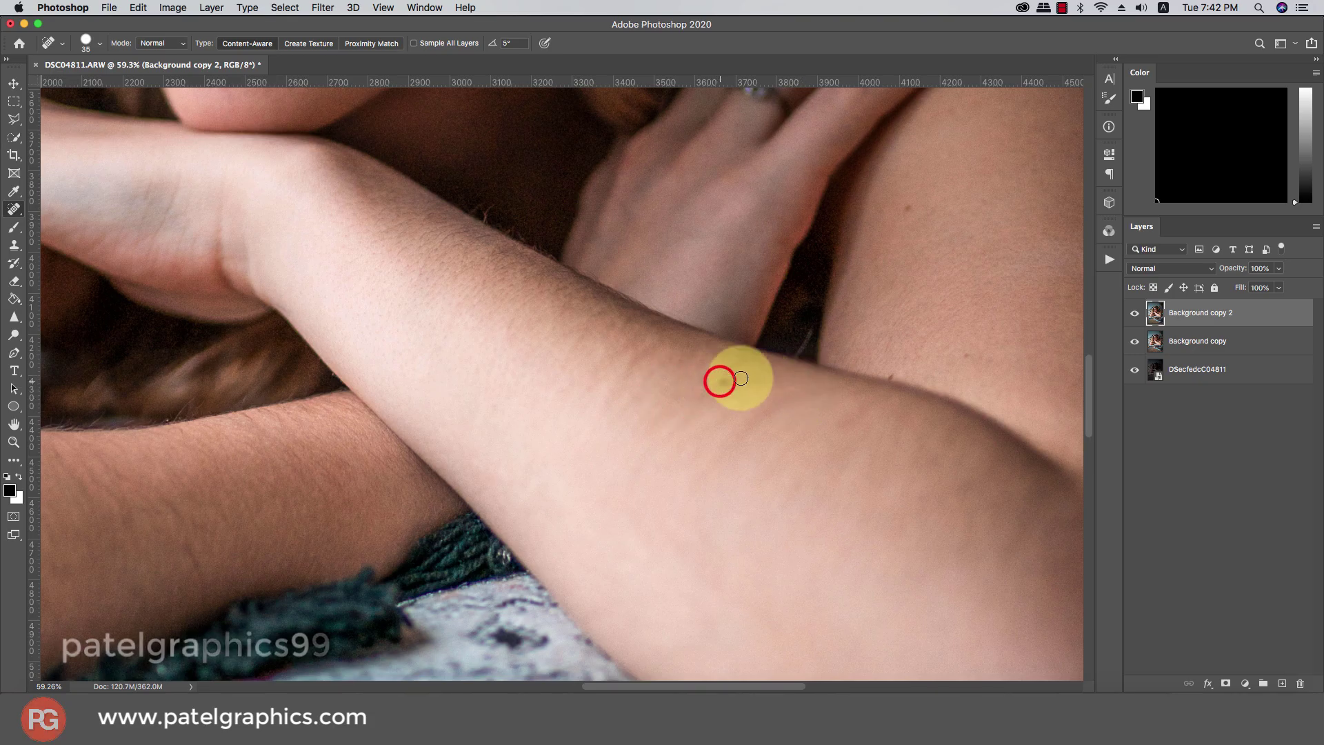
left_click(907, 202)
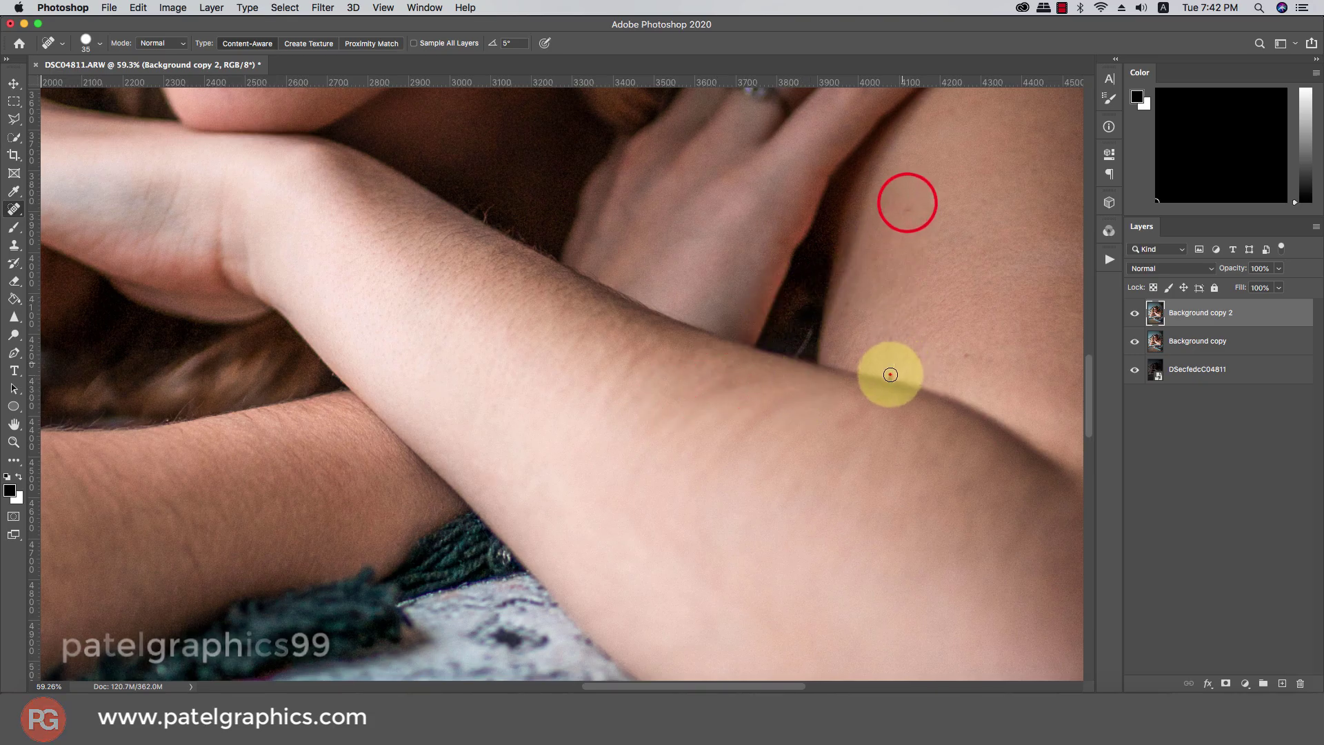
left_click(890, 375)
left_click(966, 355)
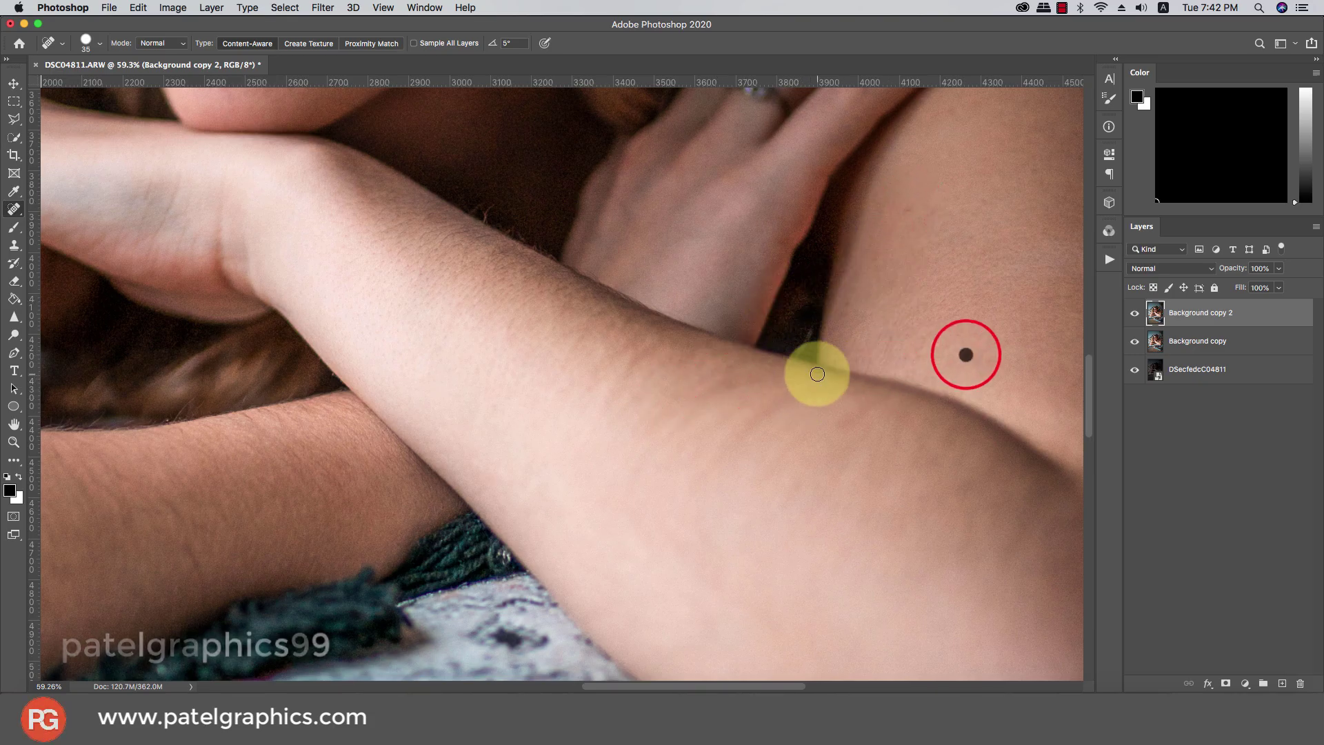
scroll(817, 374, "down", 3)
scroll(816, 390, "up", 1)
scroll(789, 393, "up", 2)
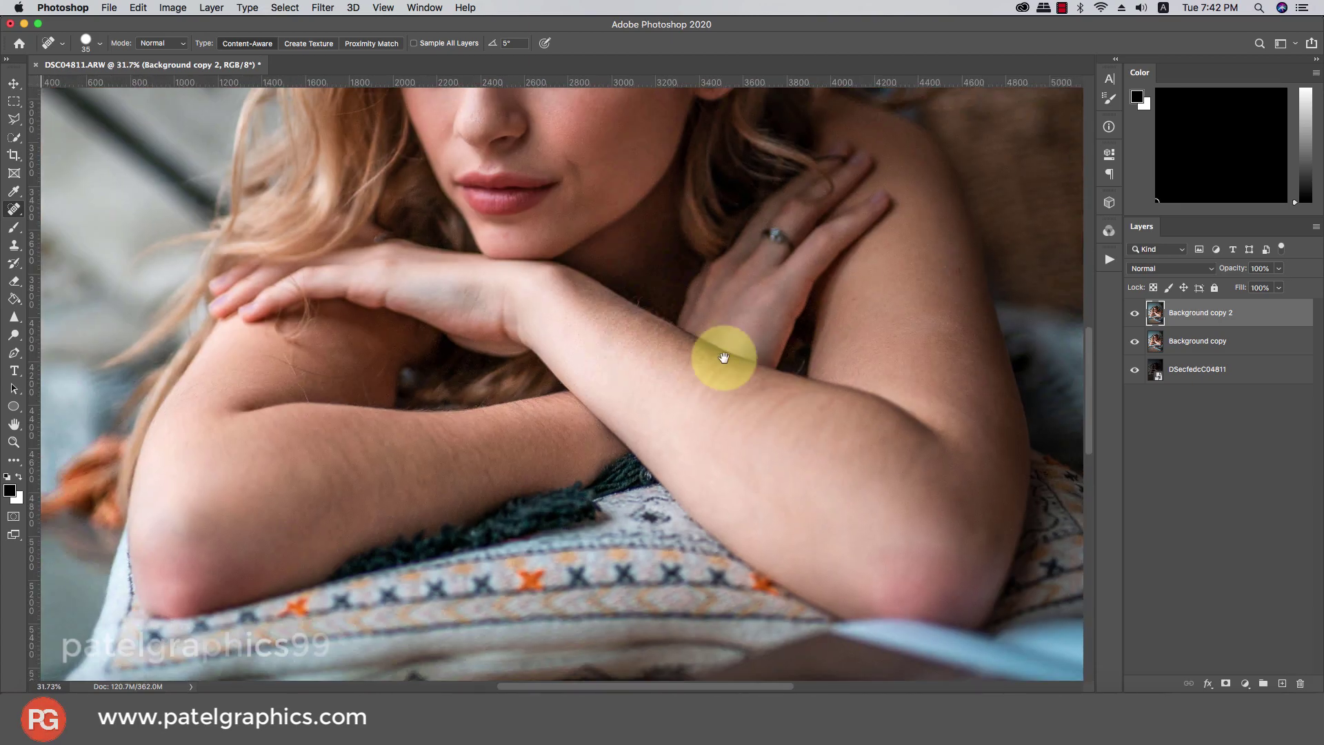
left_click_drag(710, 346, 703, 547)
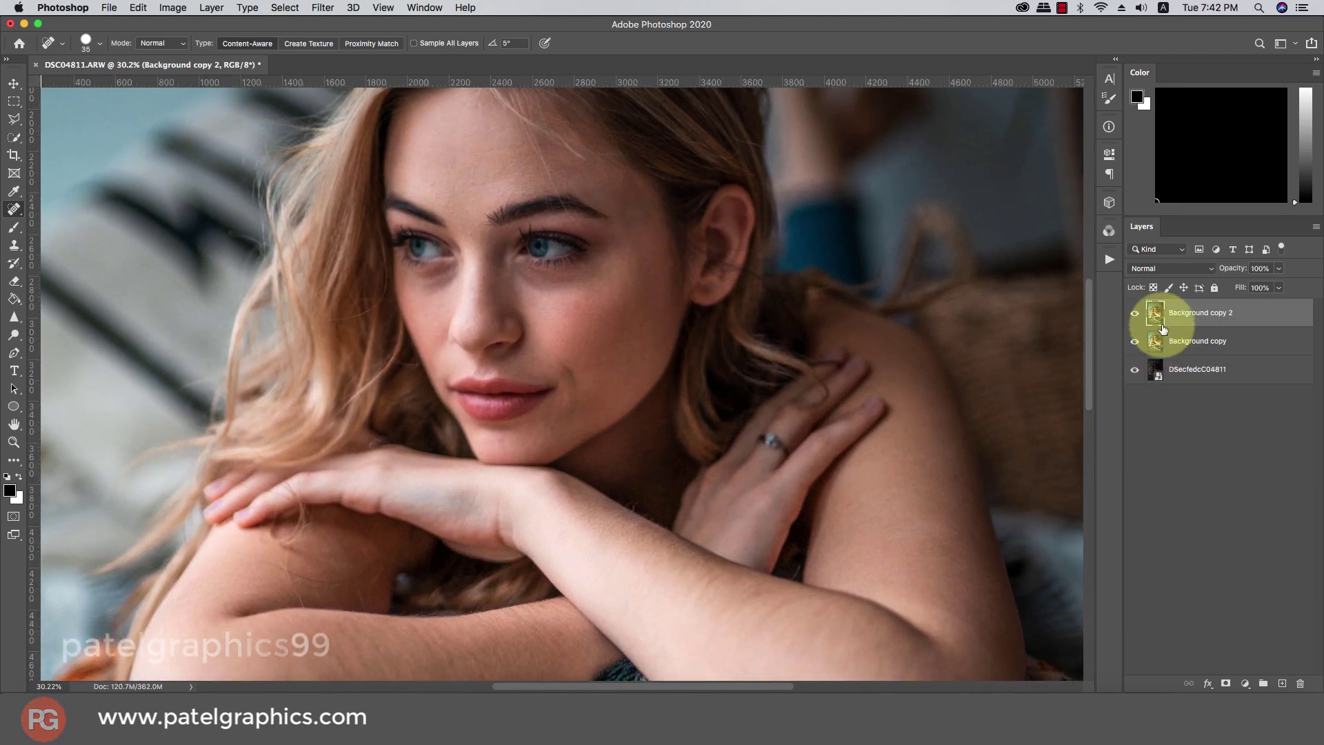
Step: Toggle Background copy 2 off and on to compare the healing
left_click(1136, 314)
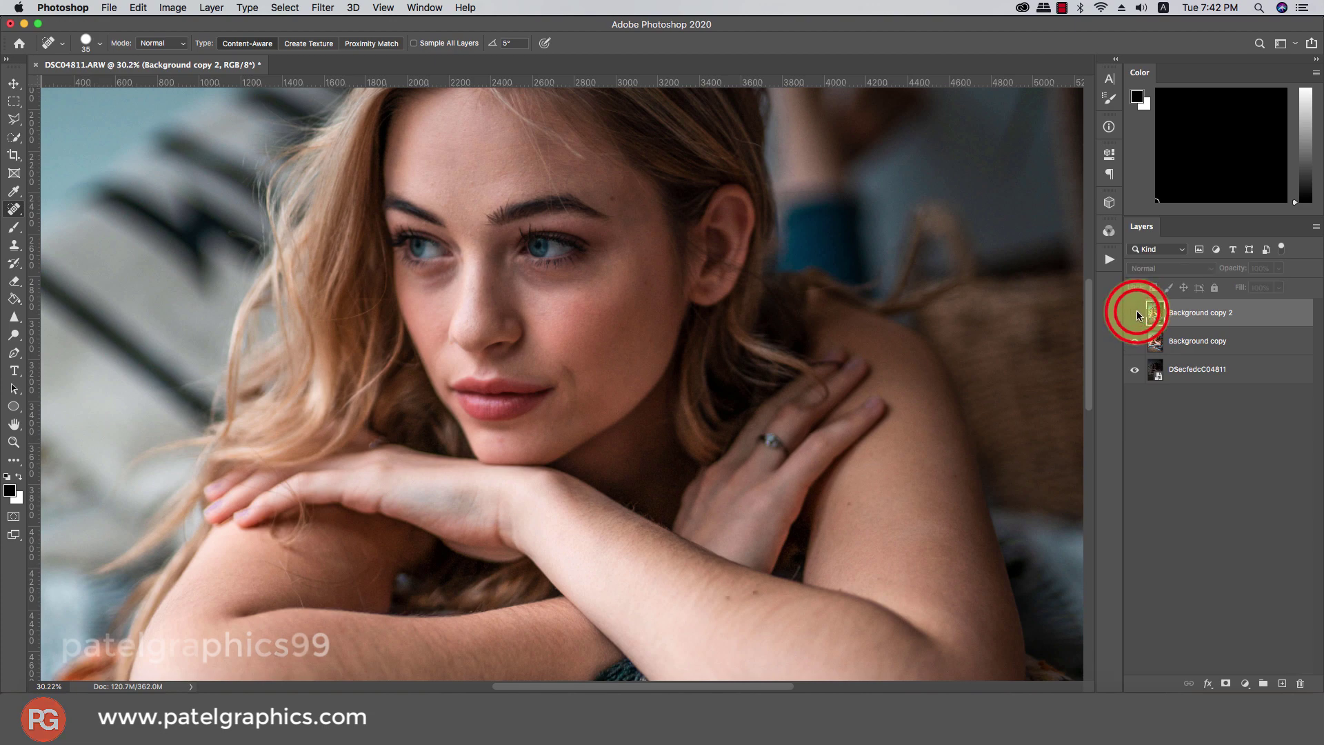
left_click(1135, 314)
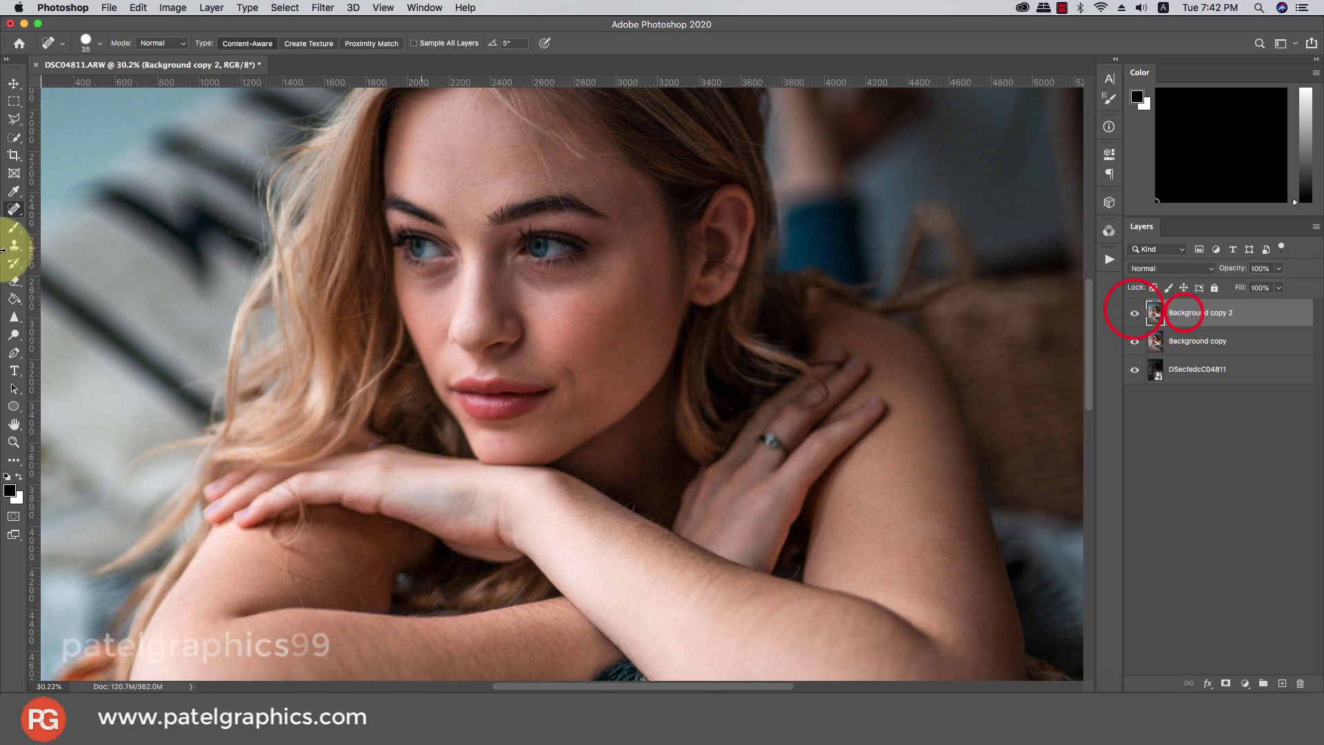
left_click(14, 317)
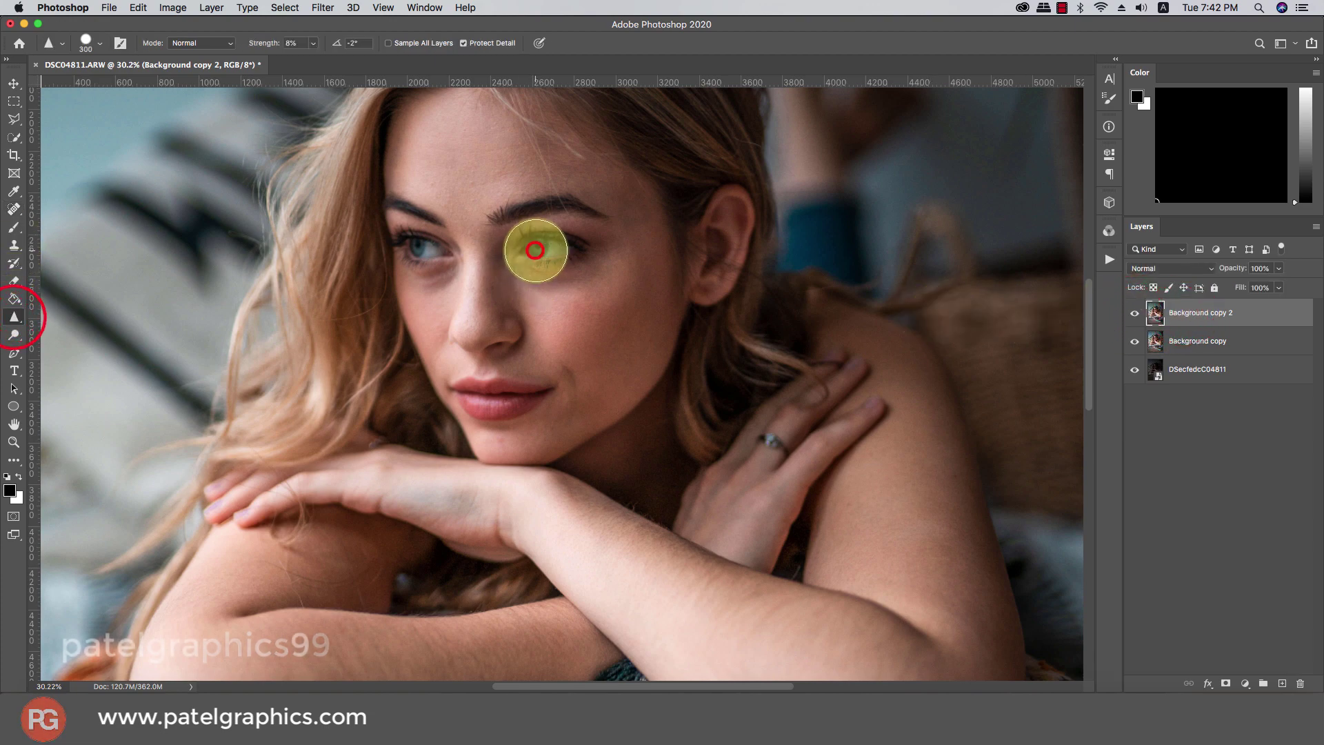
Step: Sharpen both eyes and the lips with the Sharpen tool at 25% strength
left_click_drag(535, 250, 545, 247)
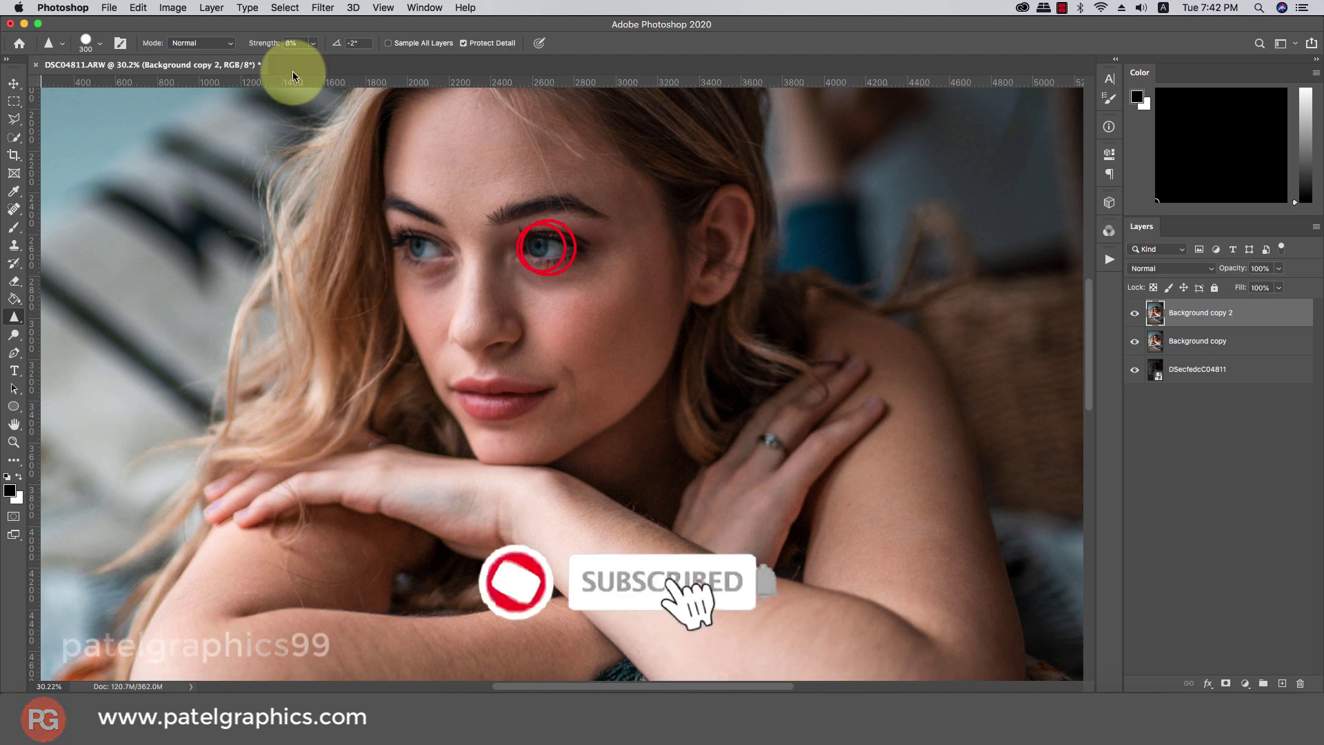
left_click(313, 42)
left_click(324, 59)
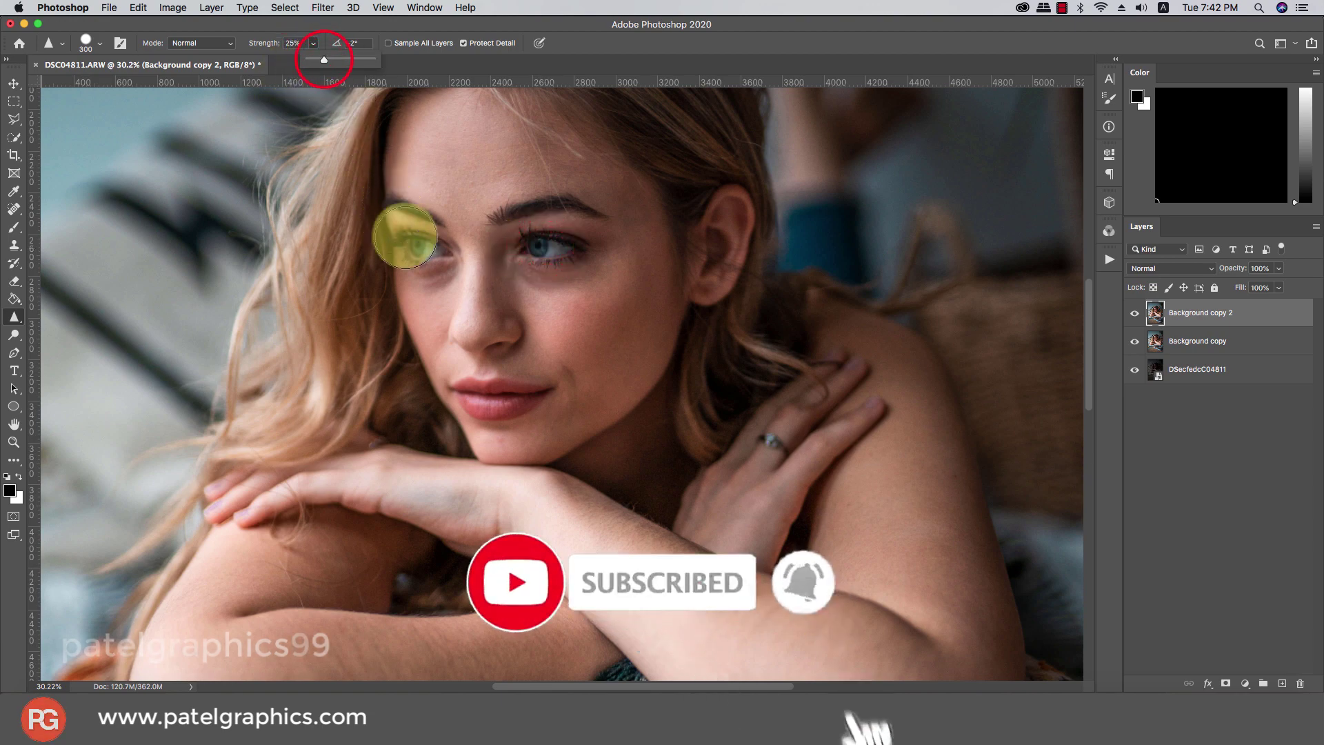
left_click(414, 247)
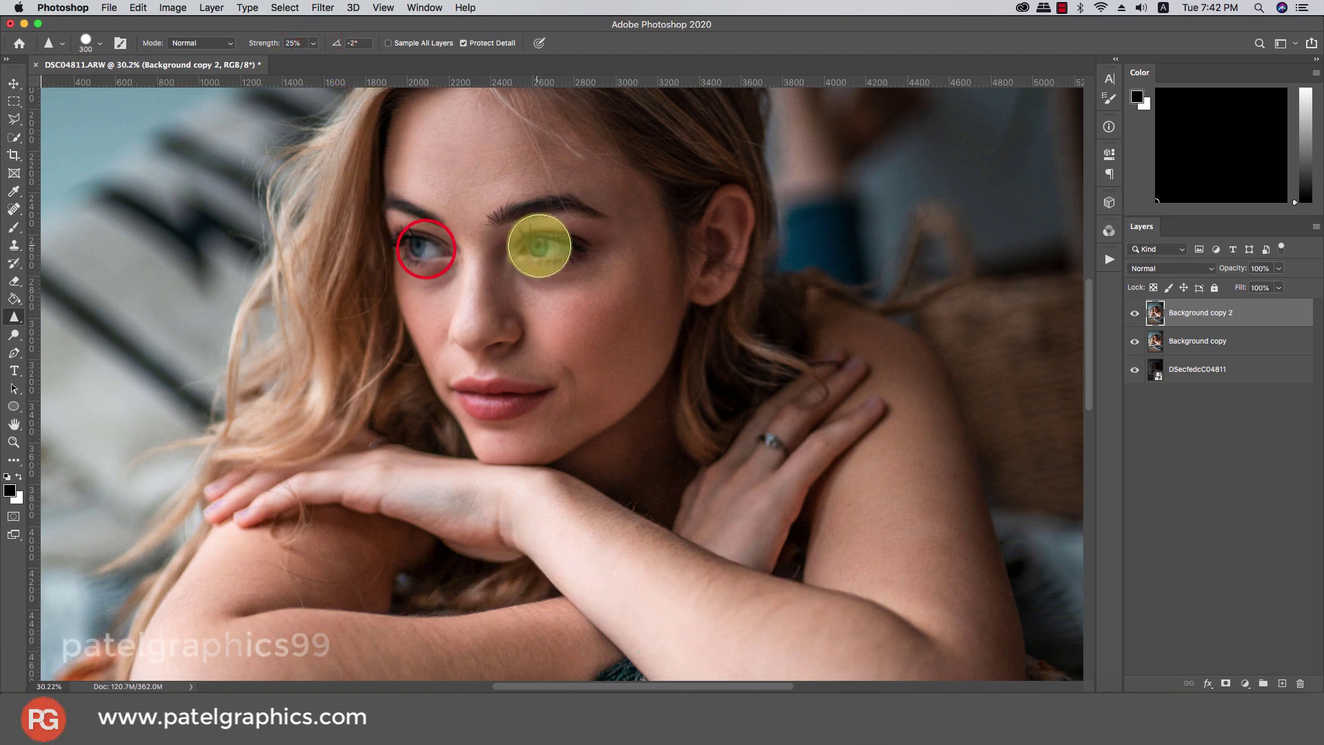
left_click_drag(526, 247, 590, 249)
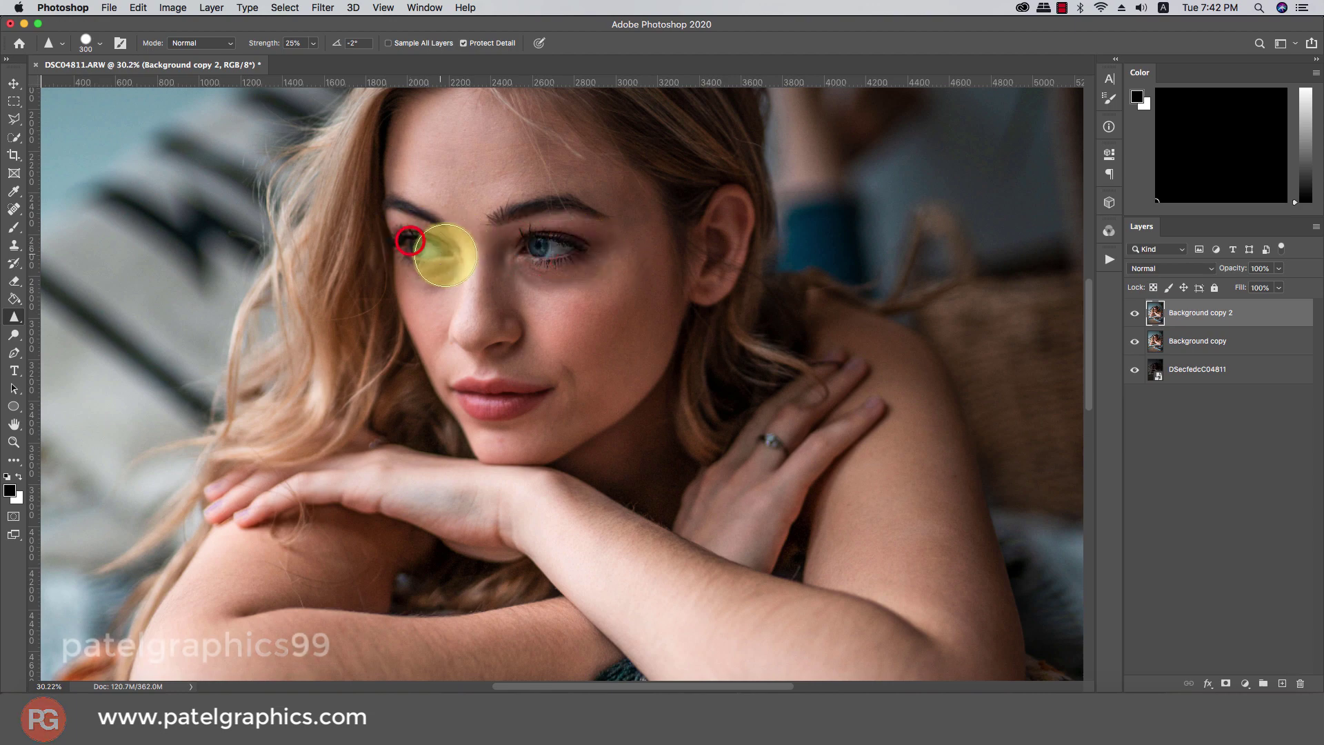
mouse_move(410, 241)
left_mouse_down()
mouse_move(393, 242)
mouse_move(448, 262)
left_mouse_up()
left_click_drag(464, 384, 541, 384)
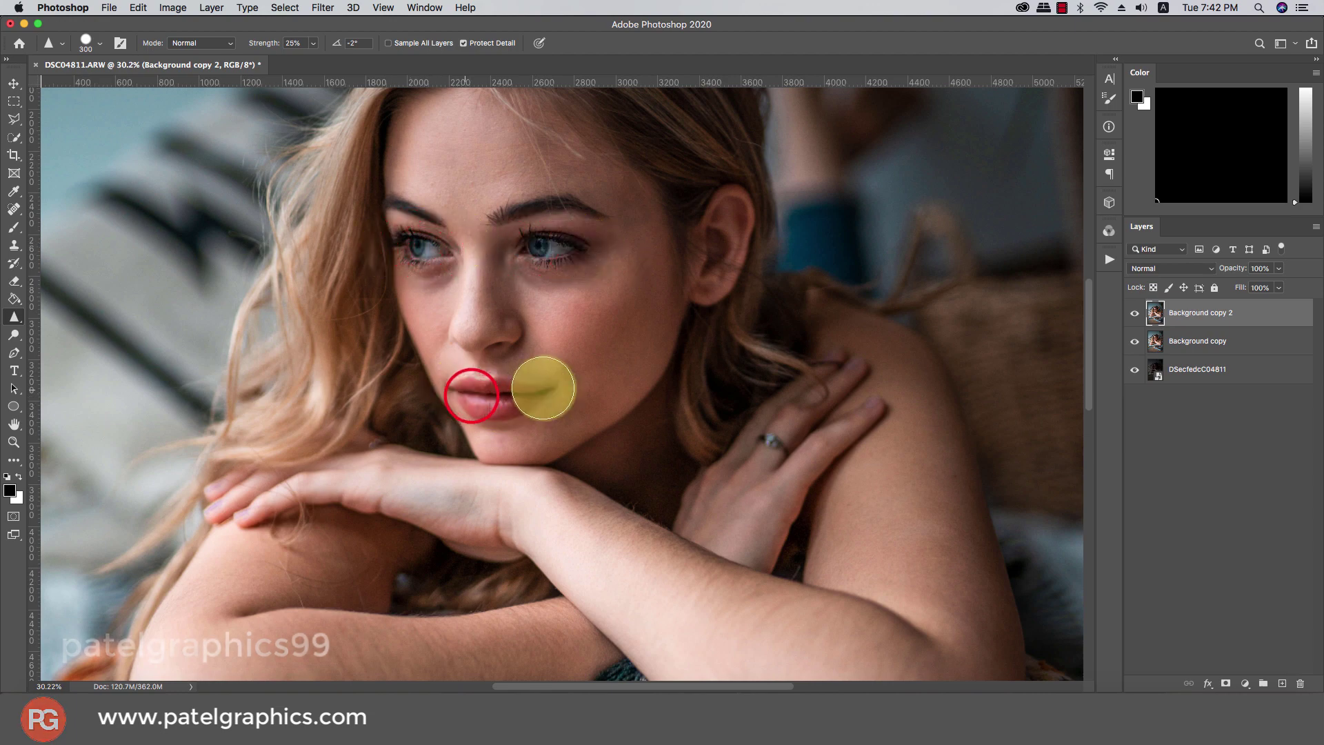
Step: Sharpen the ring on her finger and the bridge and tip of the nose
scroll(610, 371, "down", 2)
scroll(610, 370, "down", 3)
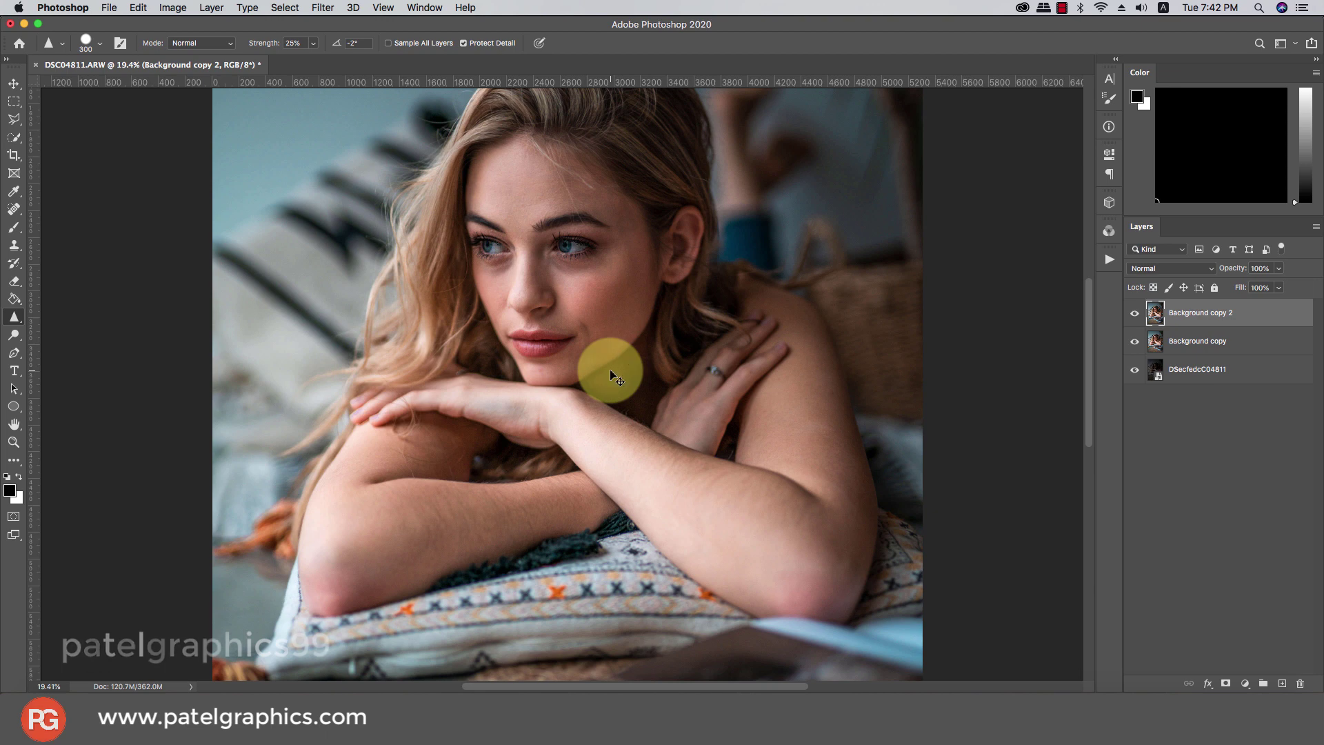
left_click(709, 375)
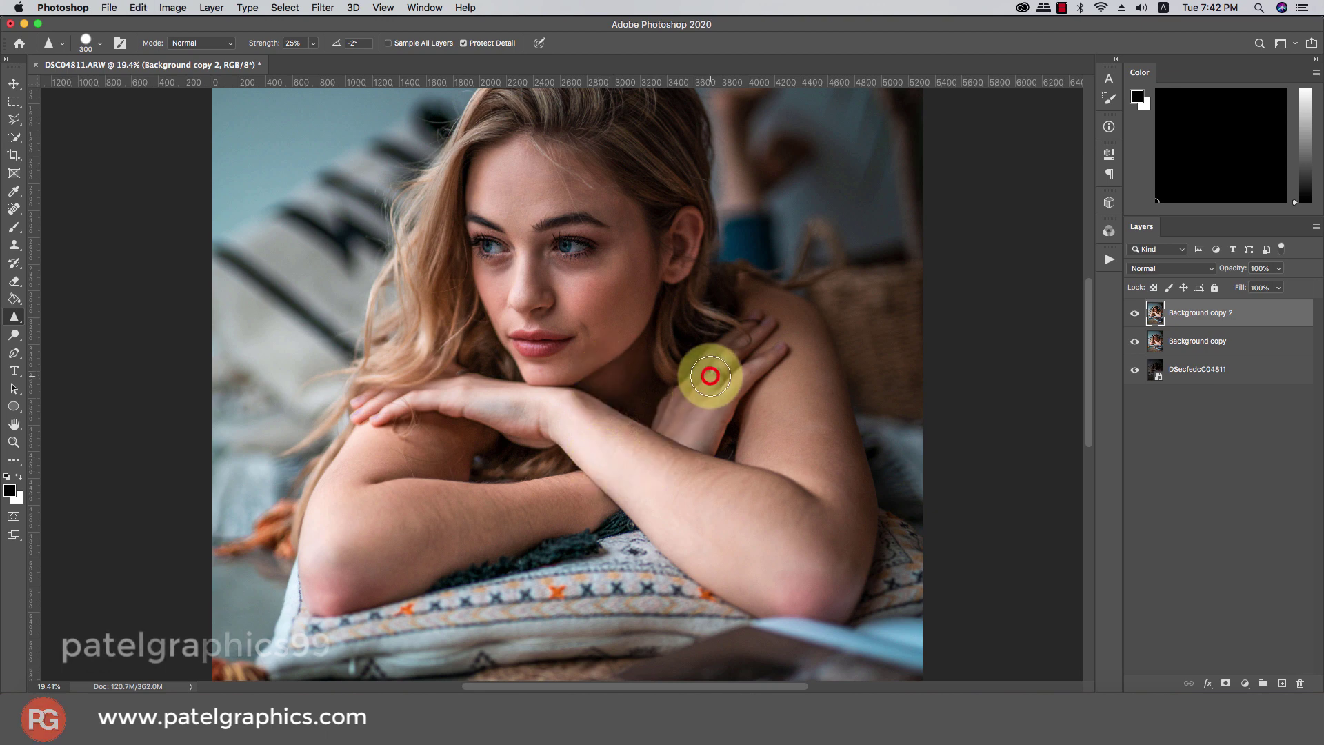
scroll(633, 401, "down", 1)
scroll(600, 358, "up", 1)
left_click(527, 249)
left_click(525, 295)
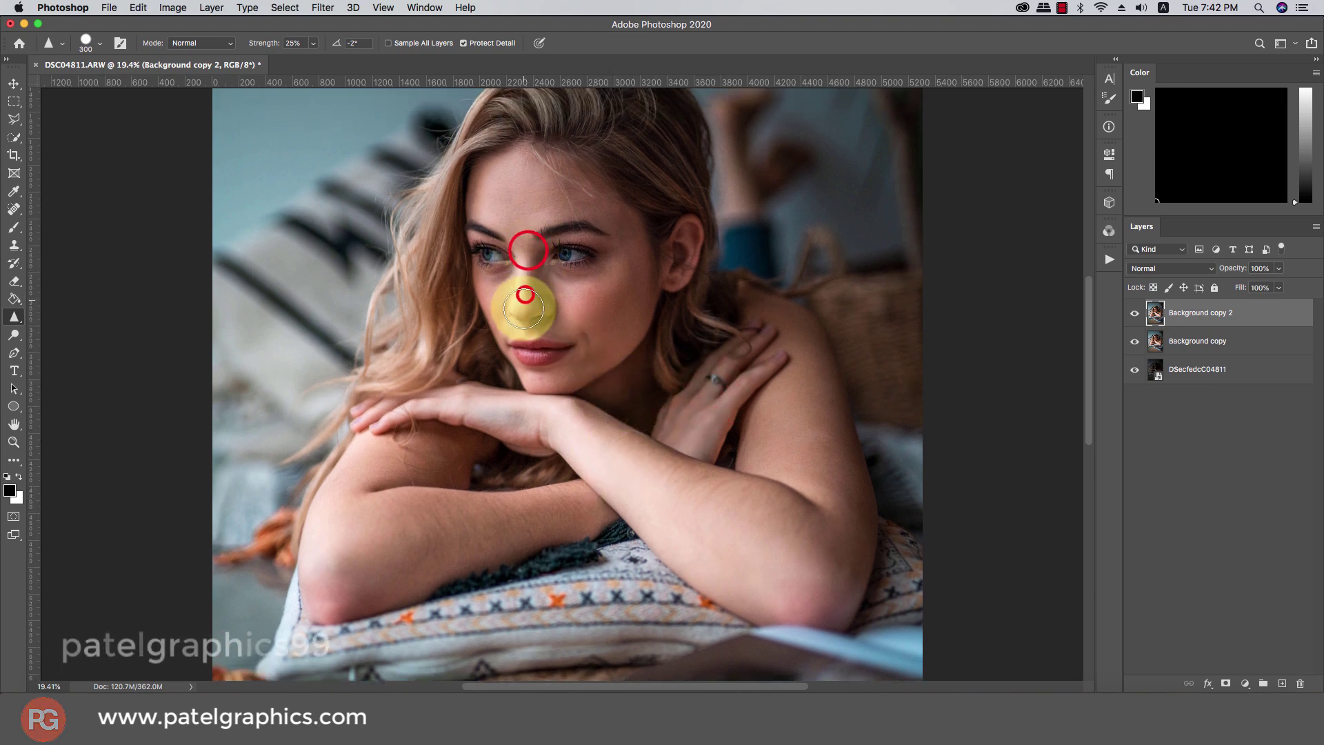
Step: Toggle Background copy 2 visibility to compare the sharpening before and after
left_click(1134, 313)
left_click(1134, 313)
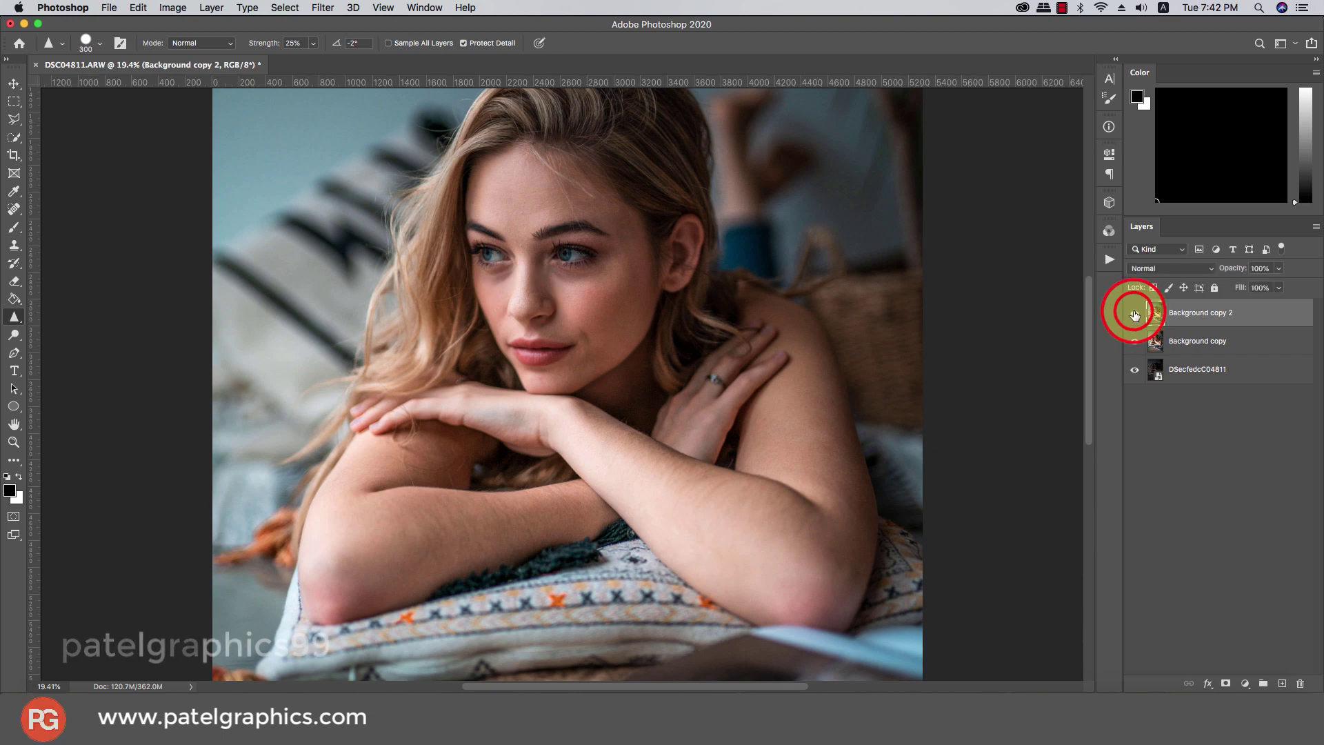
left_click(1134, 314)
scroll(561, 242, "up", 2)
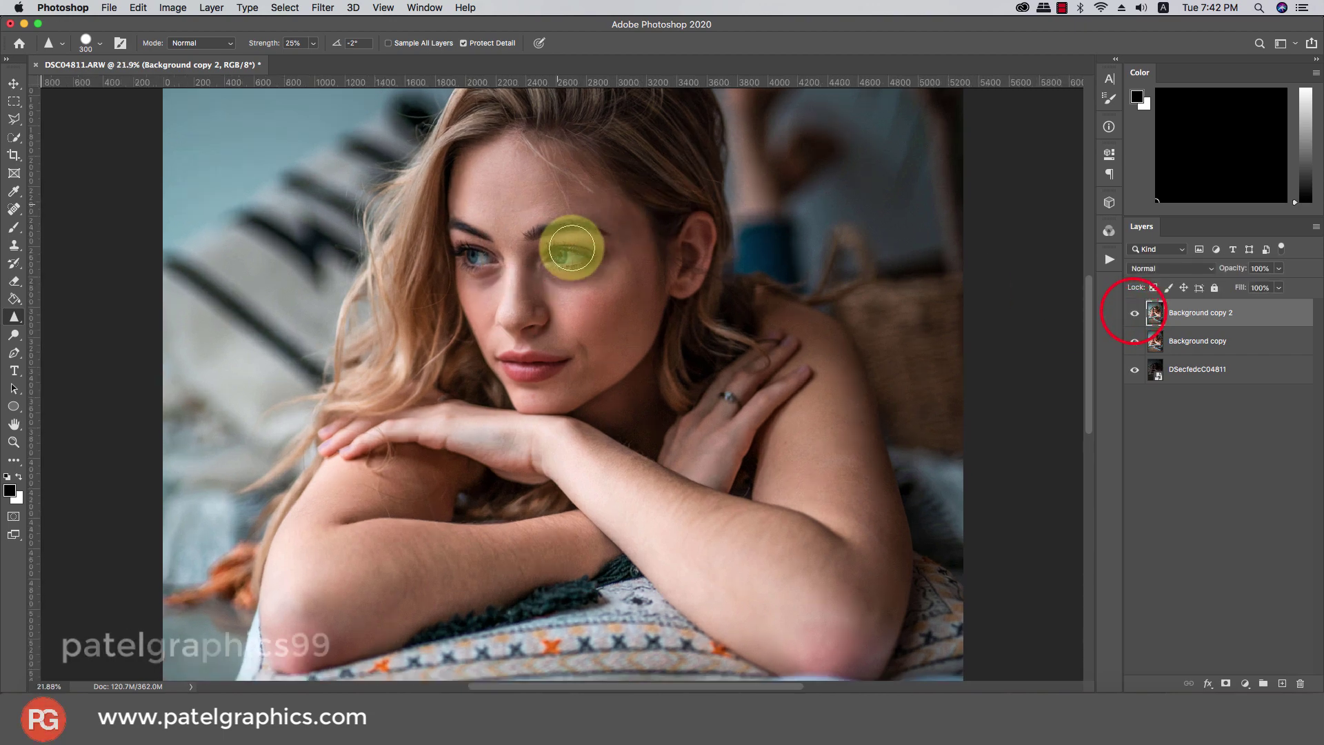
scroll(561, 242, "up", 5)
scroll(571, 249, "down", 10)
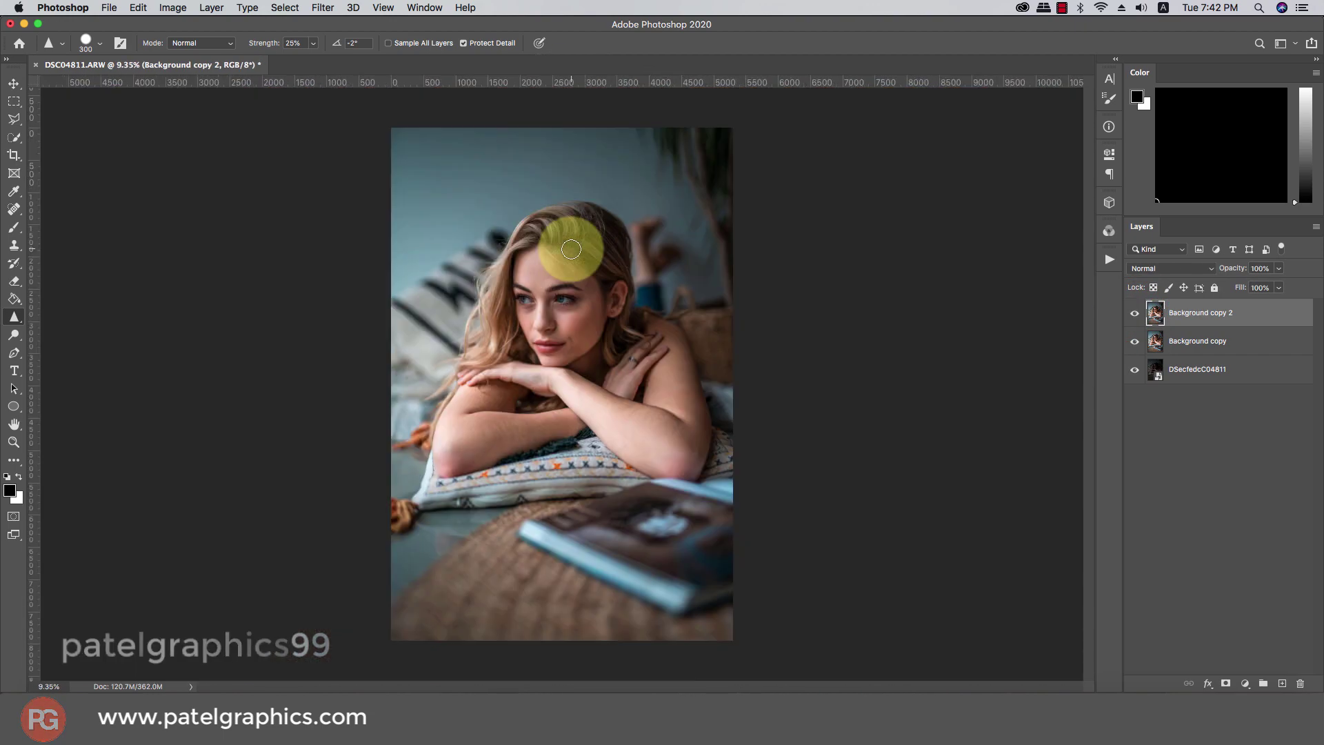
scroll(571, 248, "up", 2)
scroll(570, 249, "down", 2)
scroll(571, 249, "up", 1)
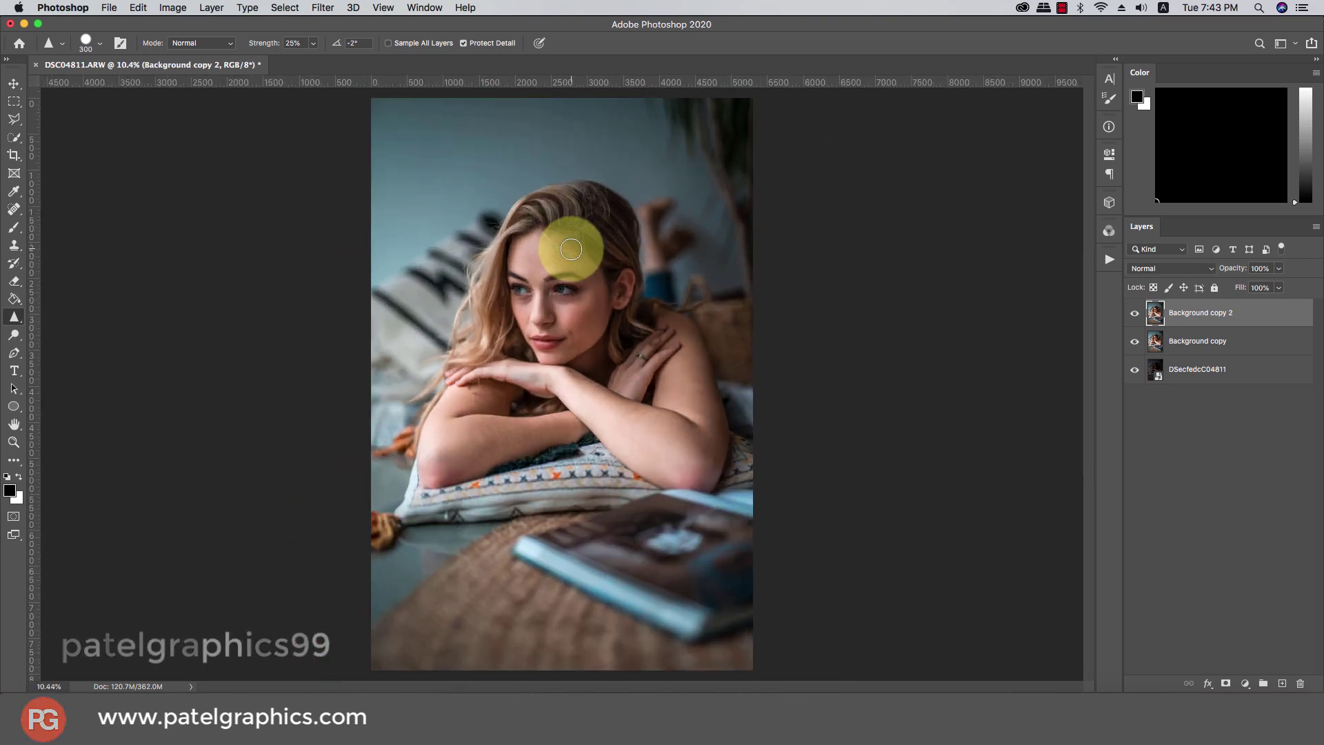
Step: Add a Color Lookup layer using FallColors.look and lower its opacity
left_click(1244, 683)
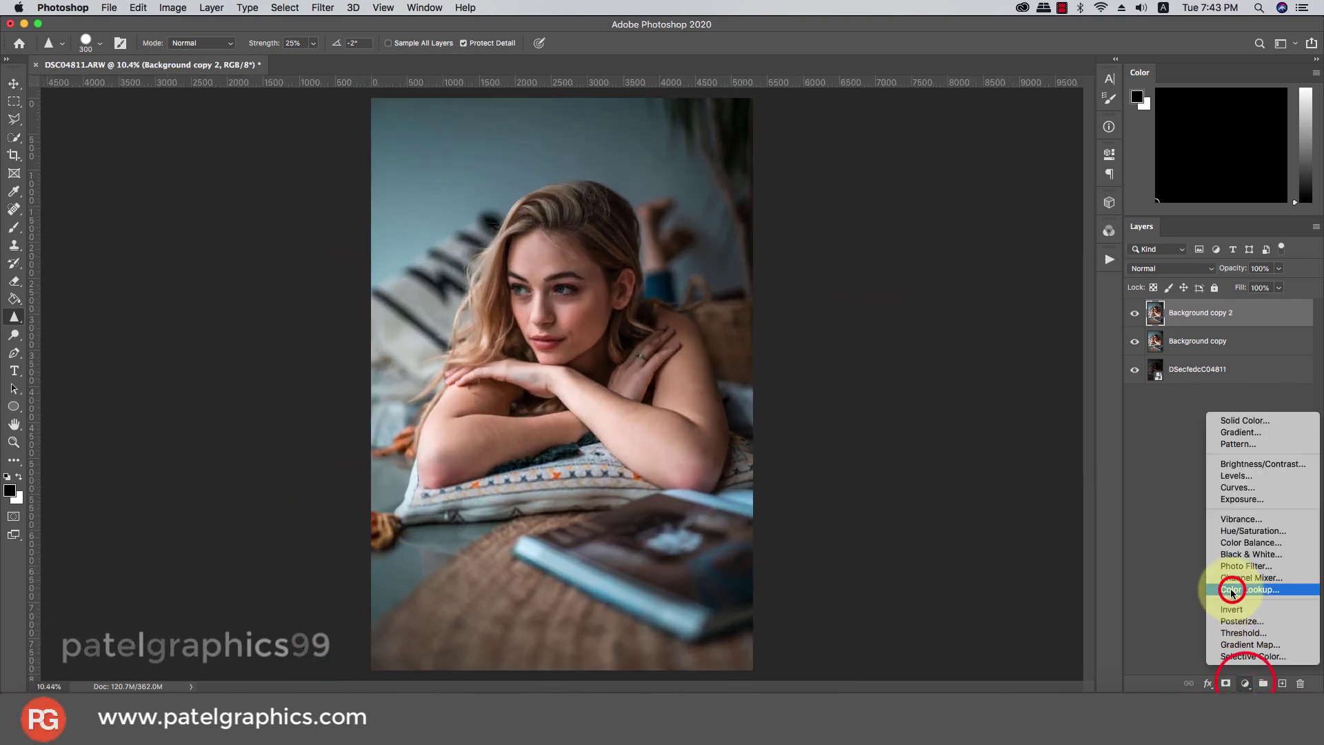
left_click(1232, 590)
left_click(1001, 193)
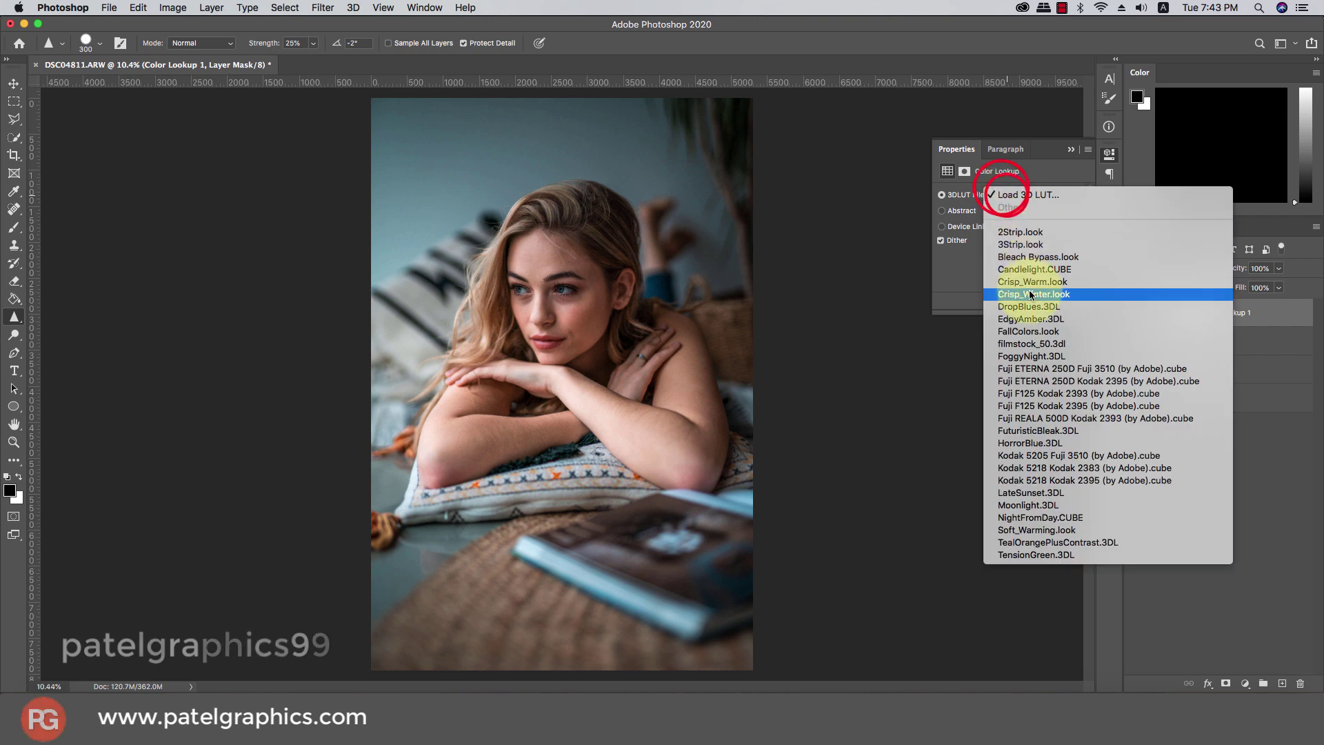
left_click(1020, 319)
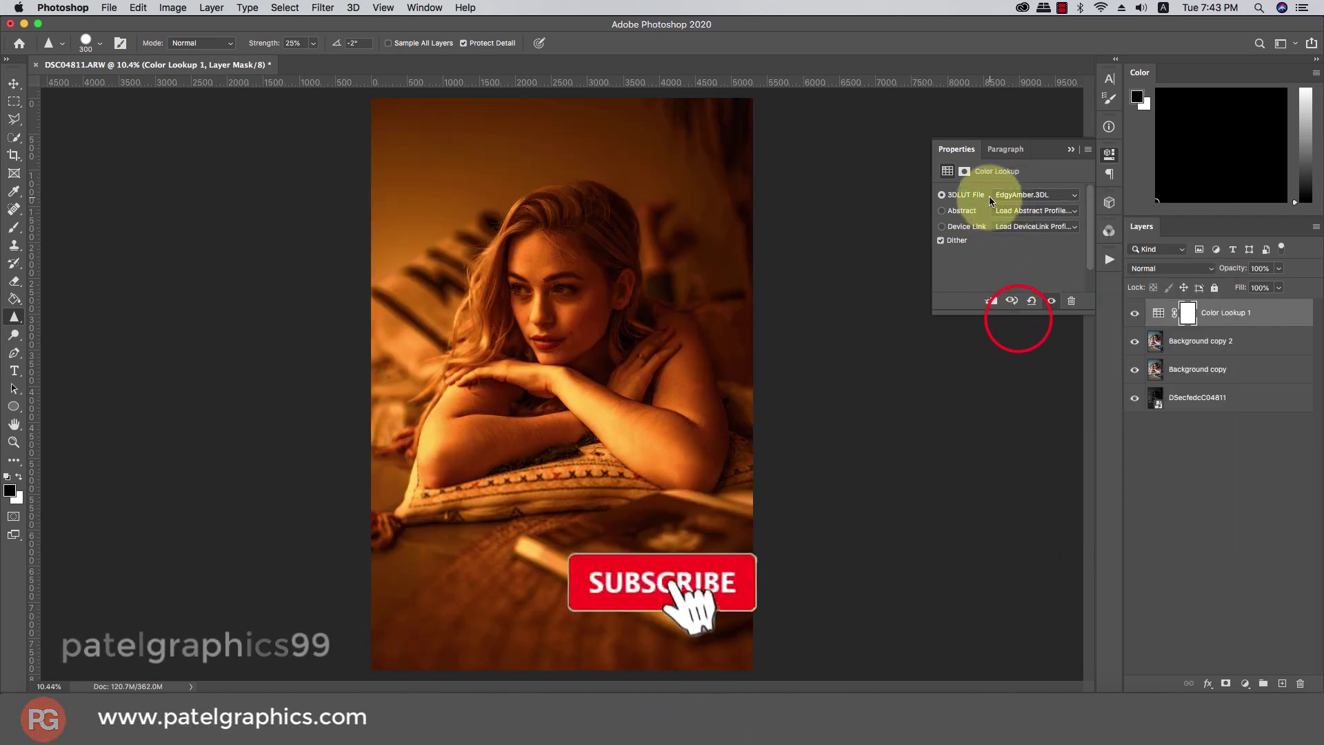
left_click(993, 196)
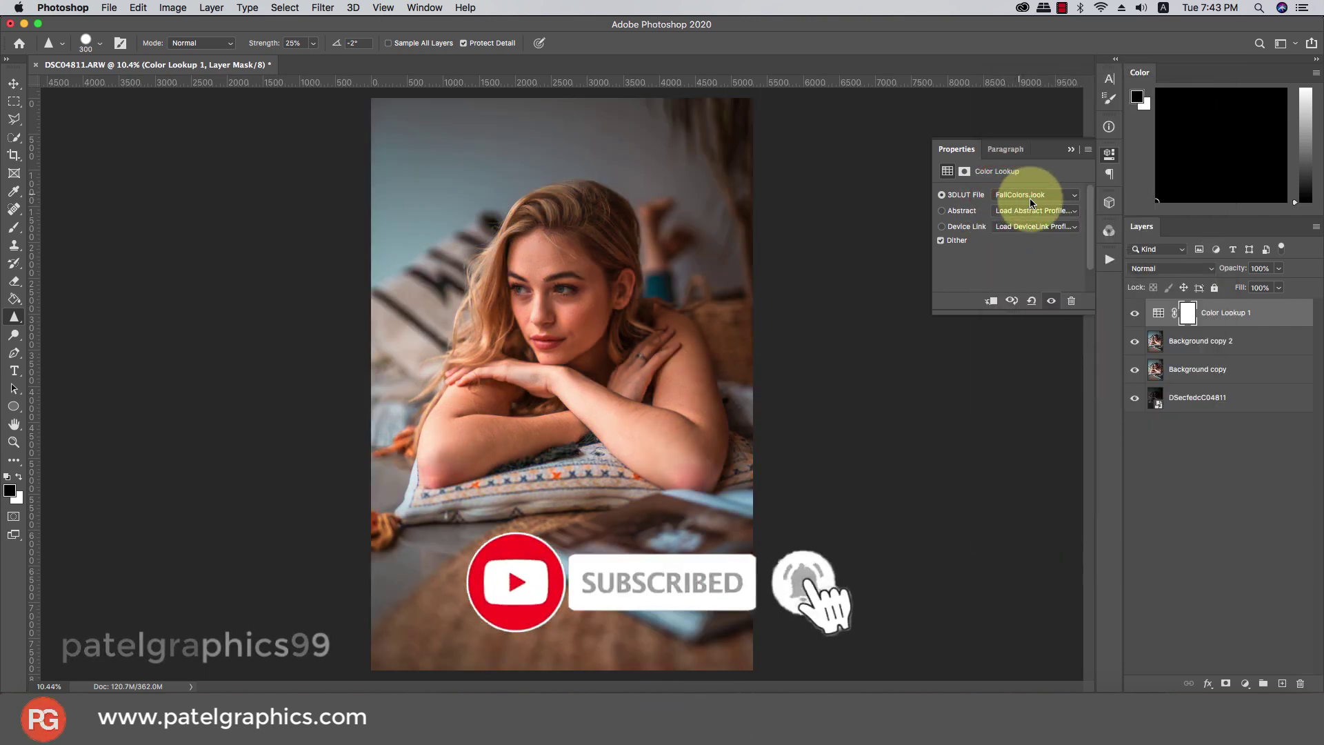
left_click(1278, 268)
left_click_drag(1280, 285, 1209, 290)
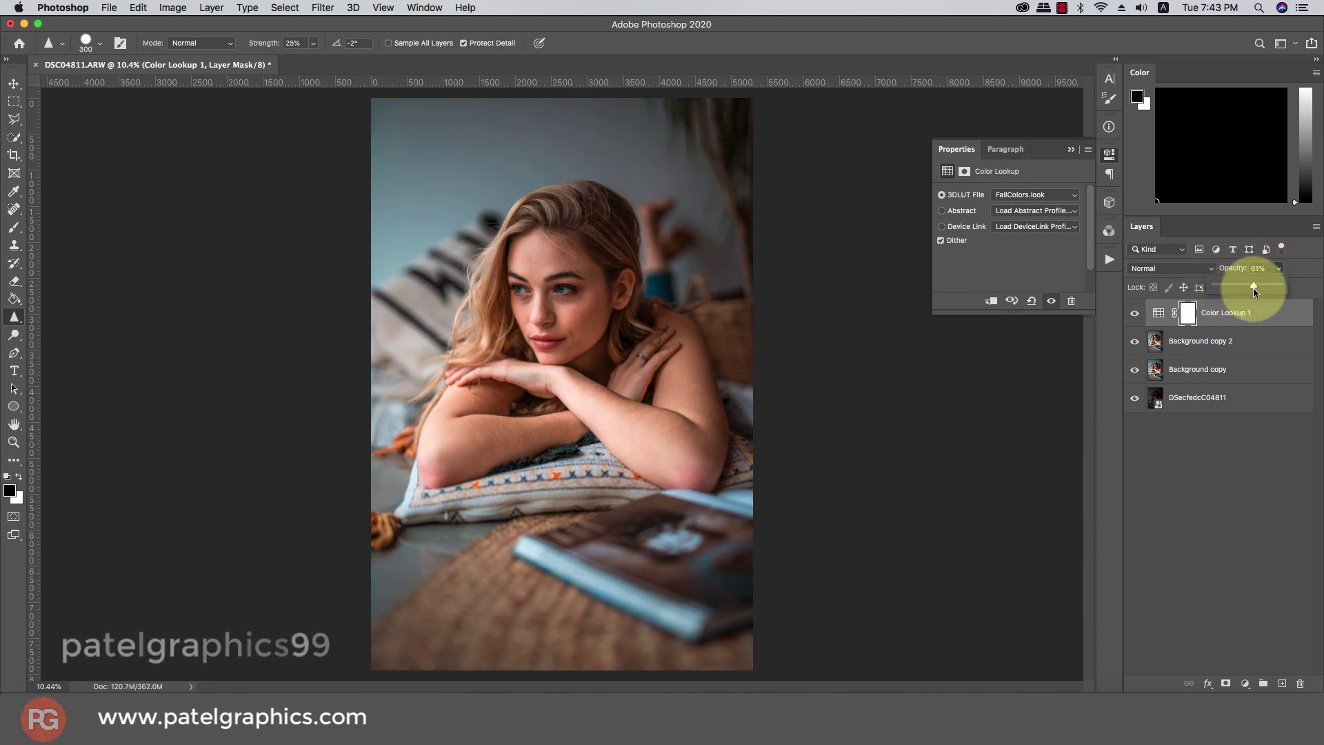
Step: Add a second Color Lookup layer, trying several LUTs before settling on filmstock_50.3dl
left_click(1244, 683)
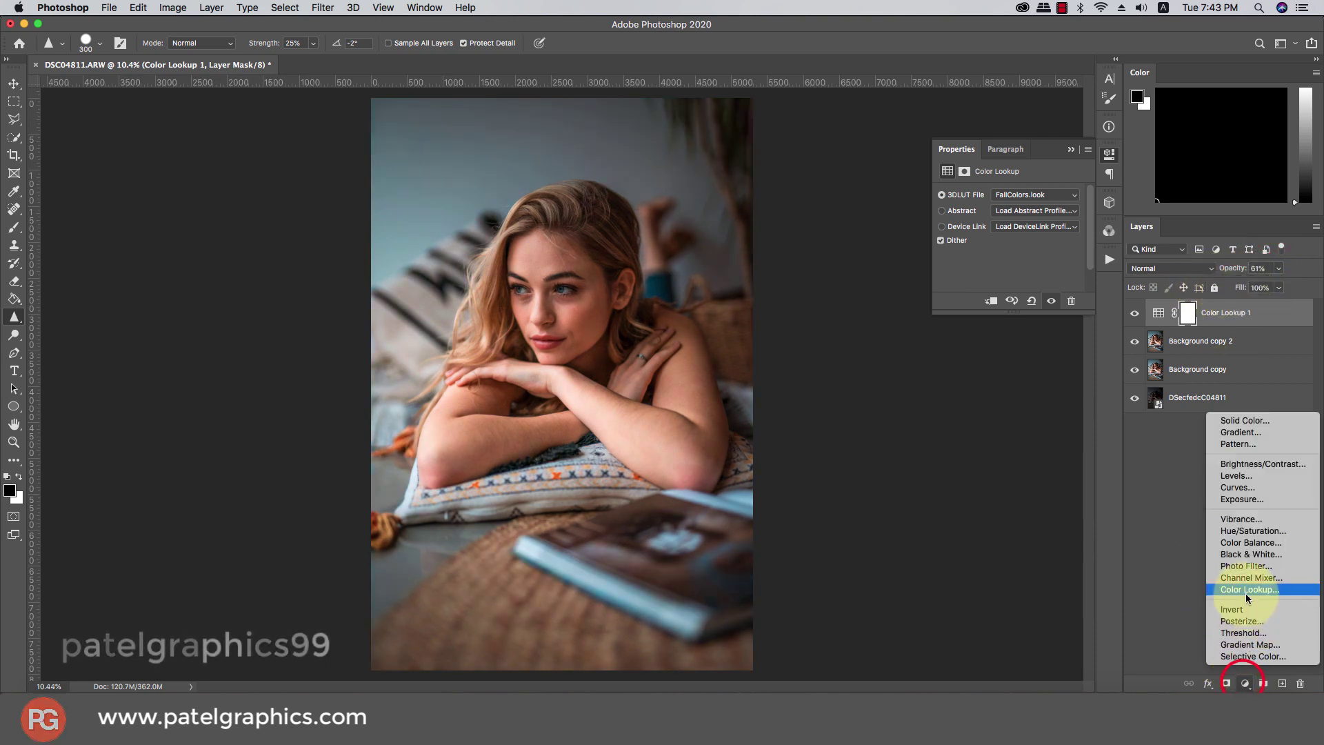
left_click(1244, 591)
left_click(1021, 194)
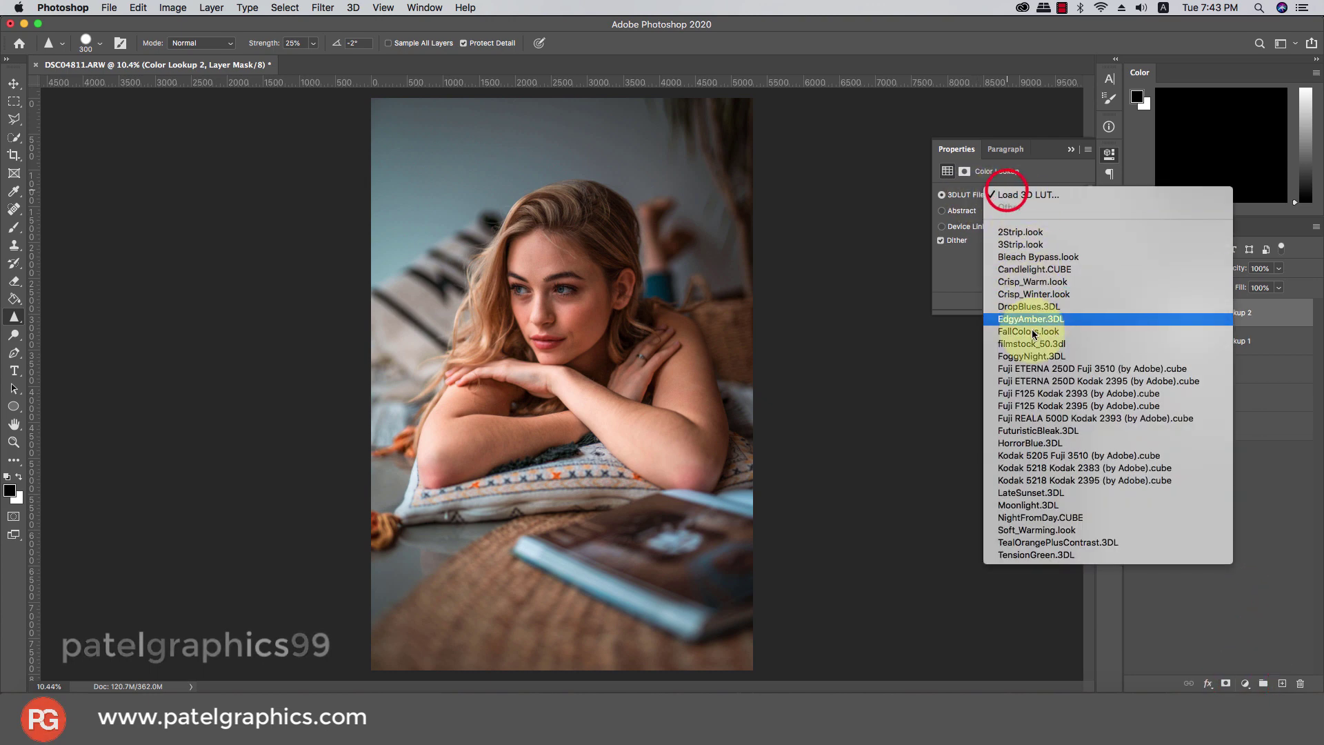
left_click(1027, 355)
left_click(1015, 192)
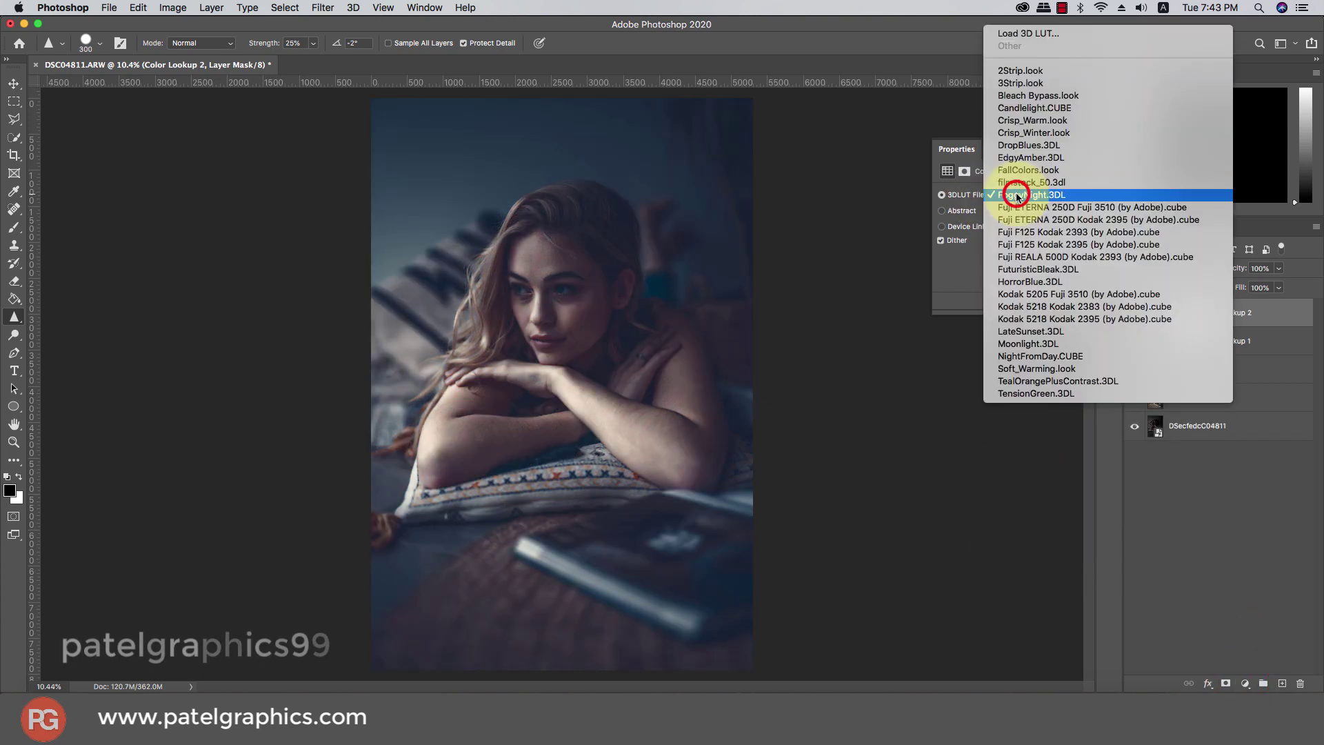
left_click(1017, 182)
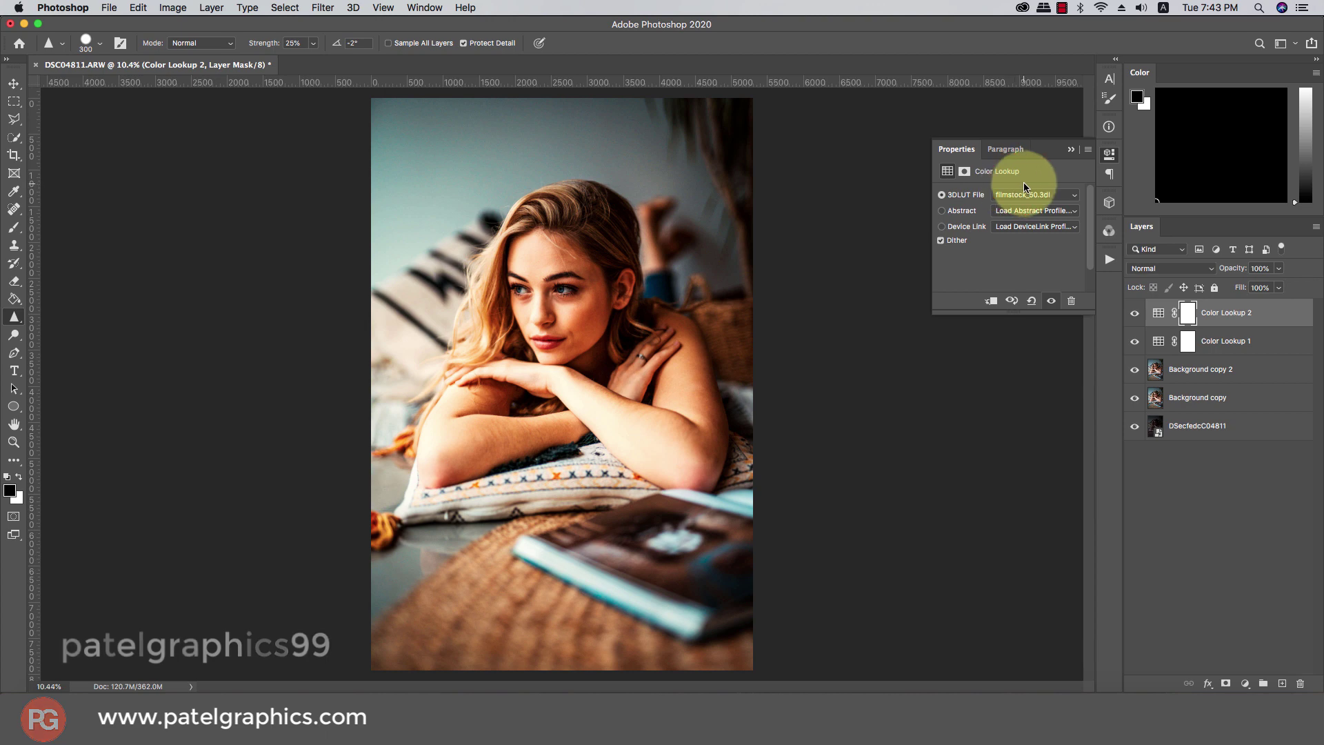
left_click(1021, 191)
left_click(1019, 221)
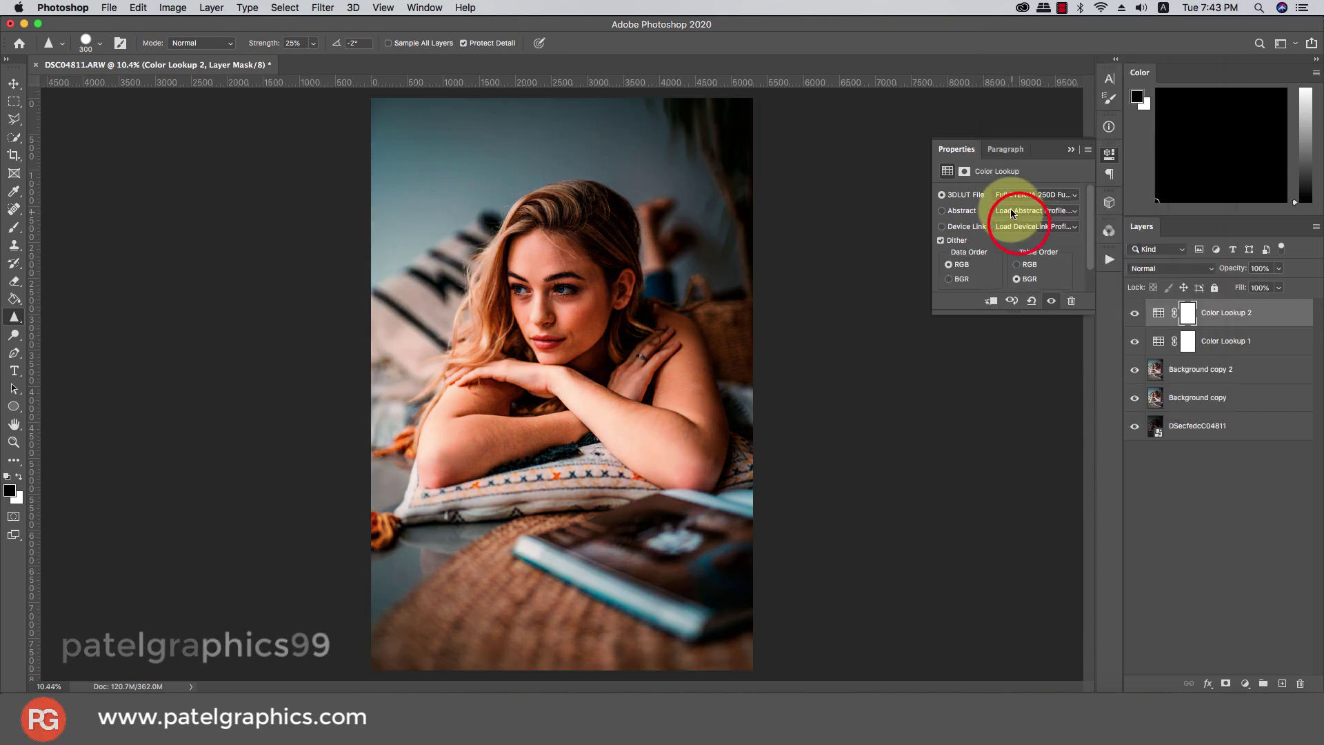
left_click(1008, 196)
left_click(1007, 170)
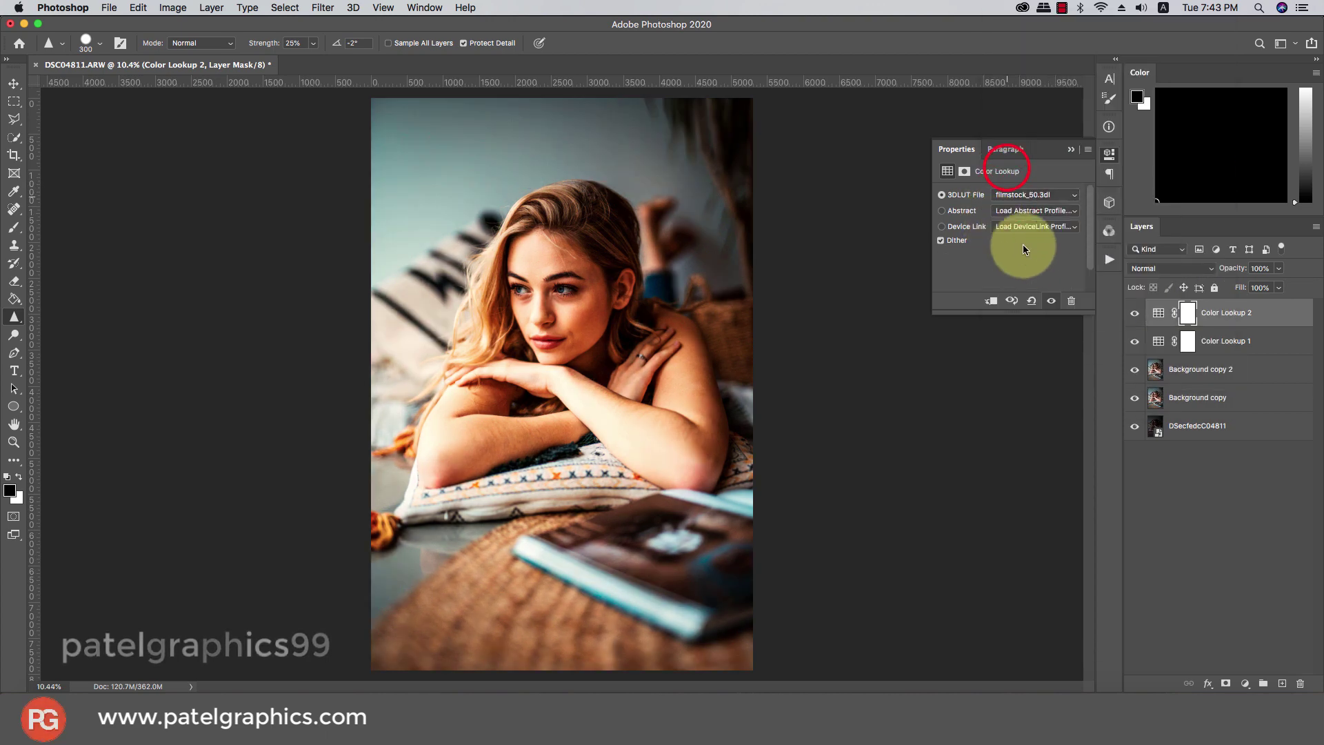
Step: Fade Color Lookup 2 to low opacity and set Color Lookup 1 to 39%
left_click(1230, 340)
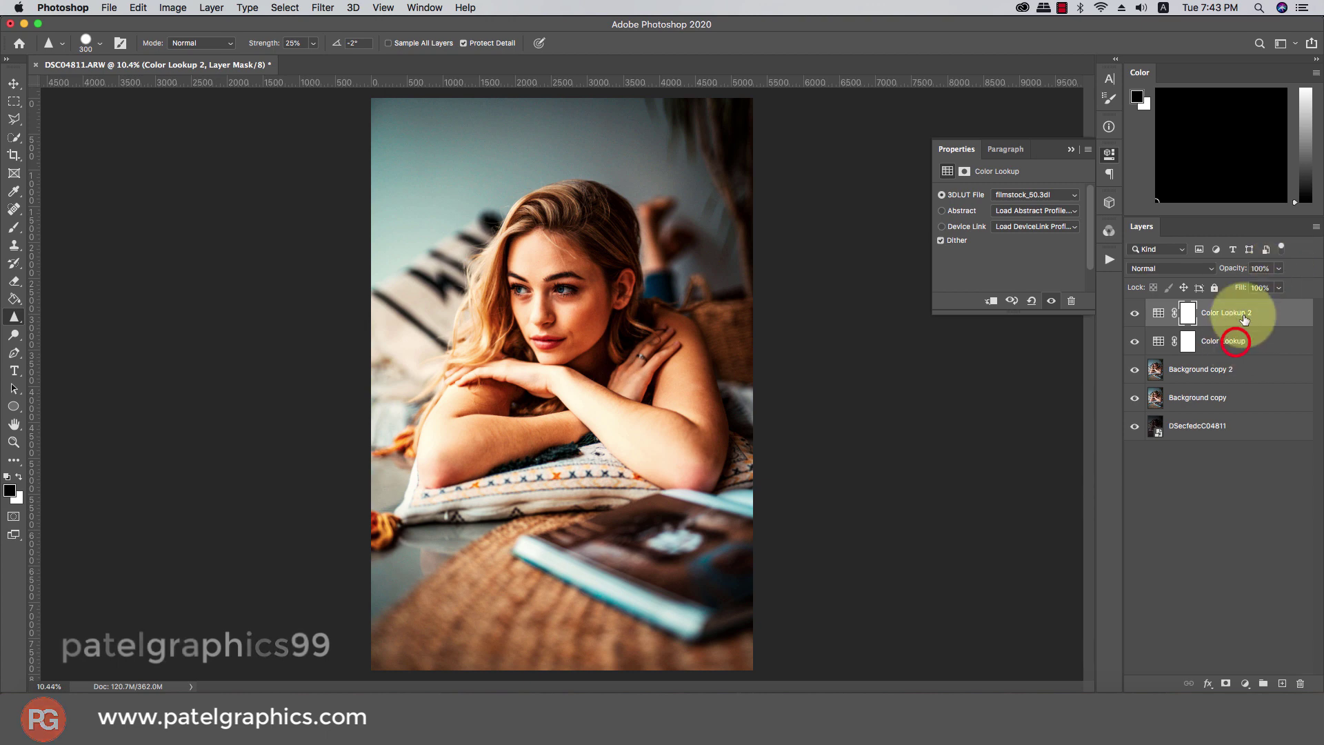
left_click(1258, 268)
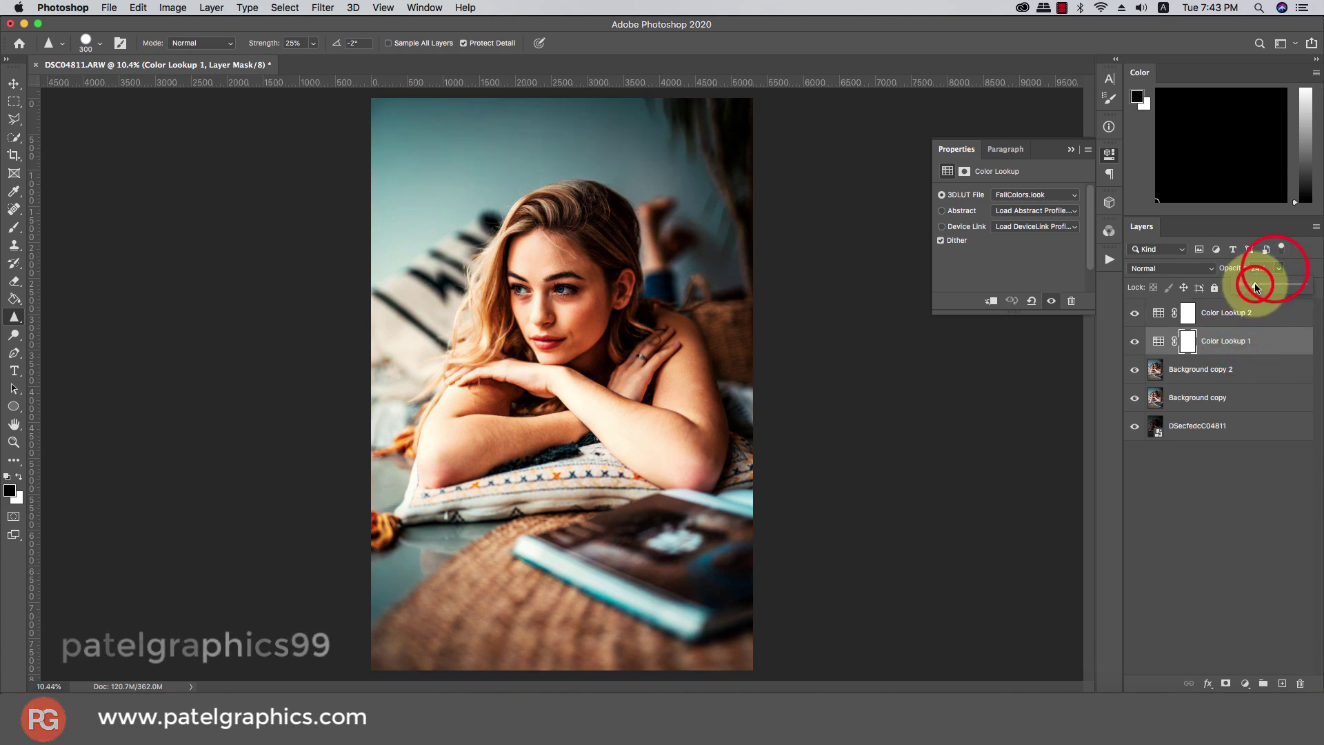
left_click(1250, 314)
left_click(1276, 268)
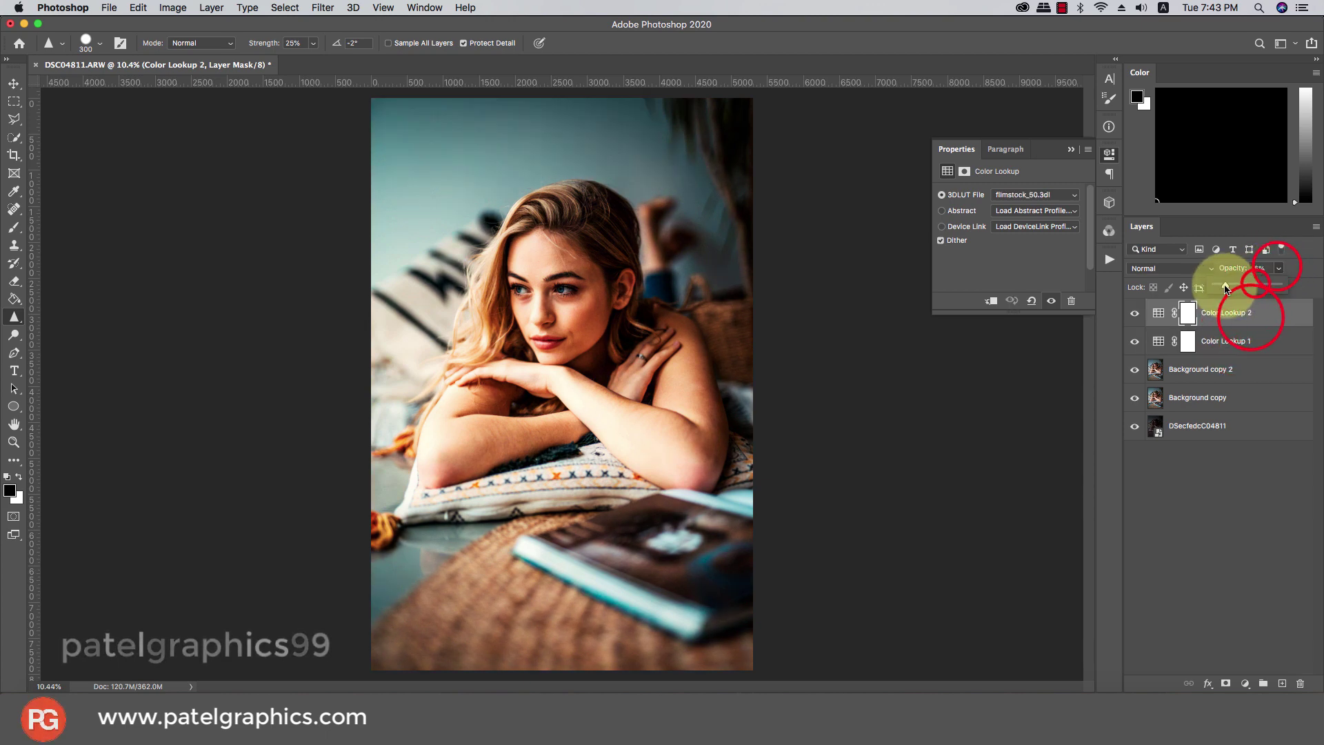
left_click_drag(1278, 284, 1226, 288)
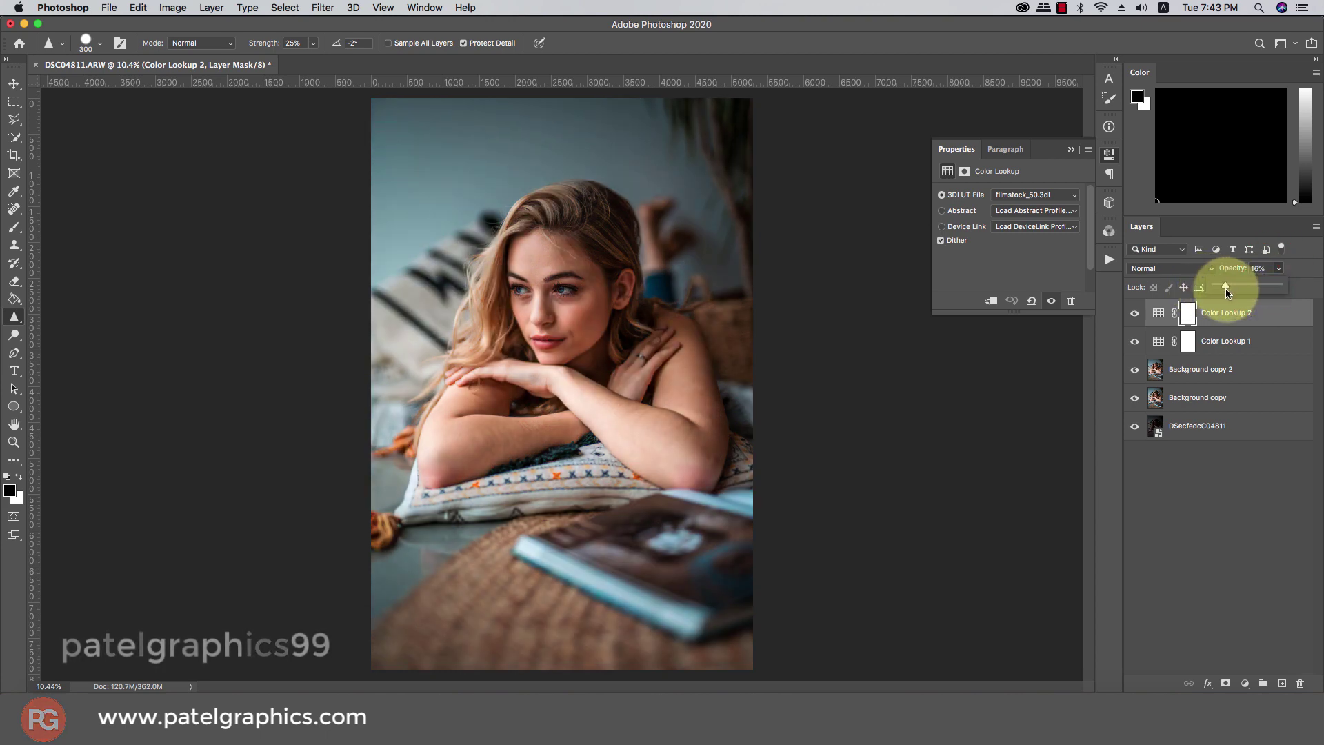
left_click(1230, 341)
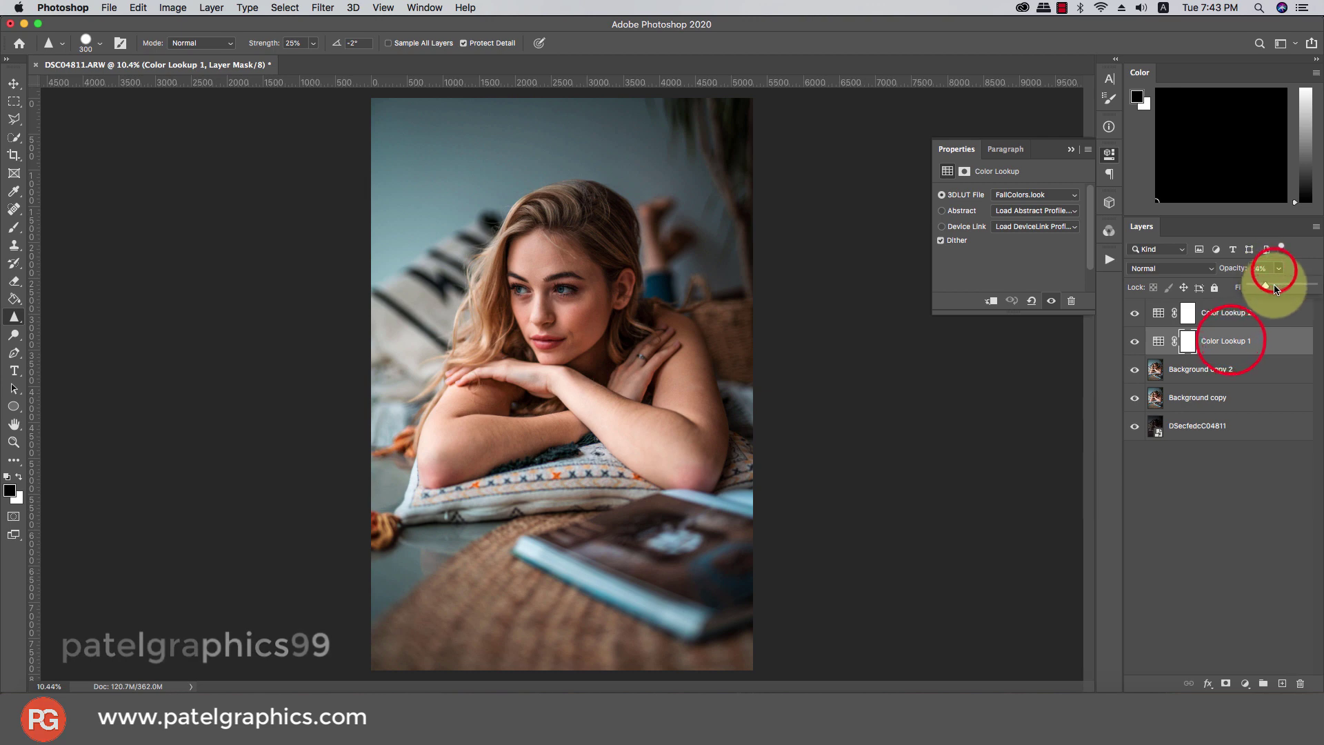
left_click_drag(1276, 288, 1277, 288)
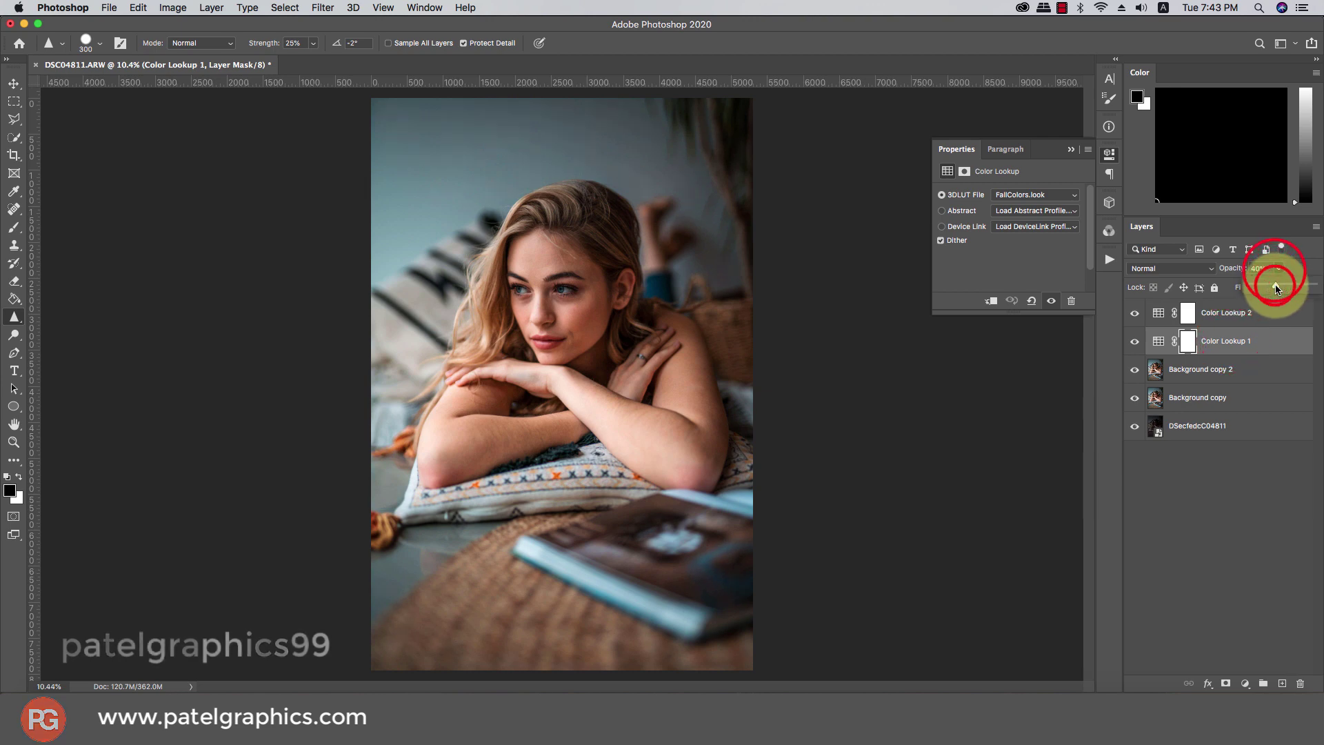
left_click(1208, 370)
left_click(1244, 683)
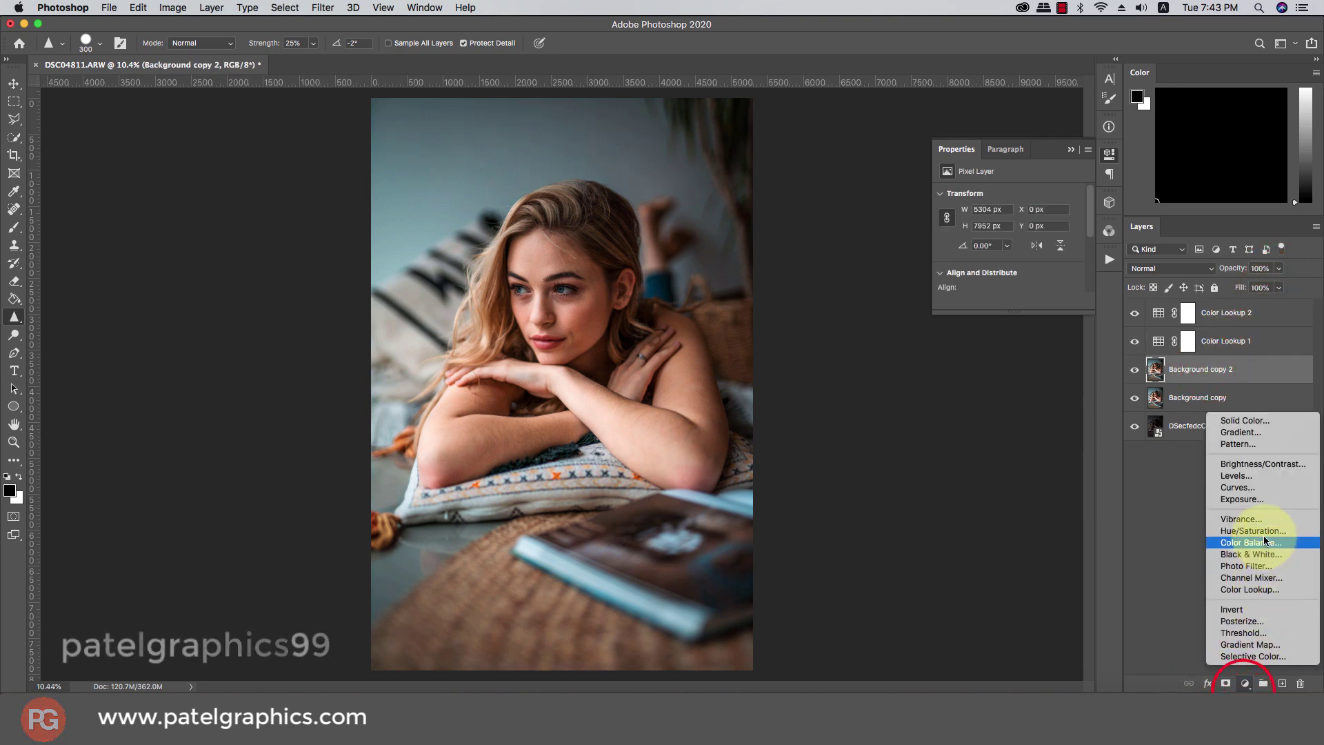
Step: Create Brightness/Contrast 1 above Background copy 2 with Brightness 13 and Contrast -21
left_click(1251, 463)
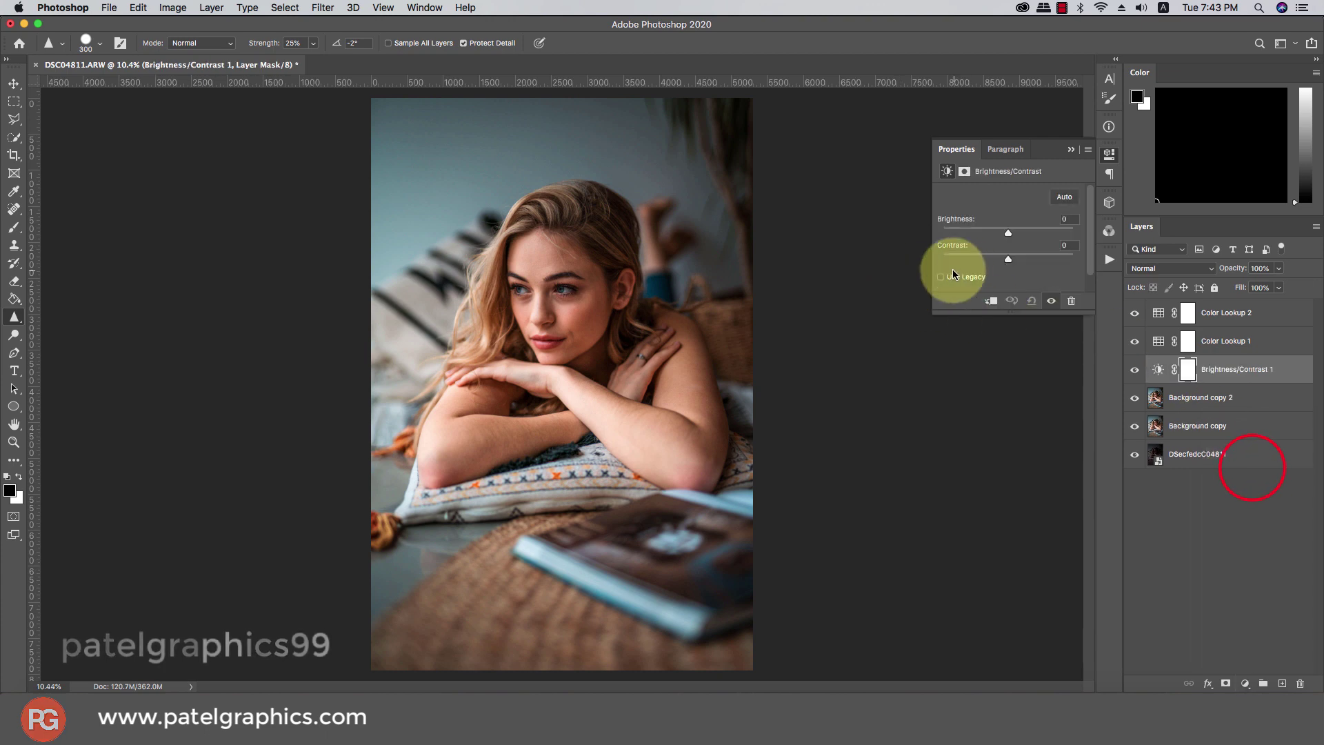
left_click_drag(1008, 232, 1017, 236)
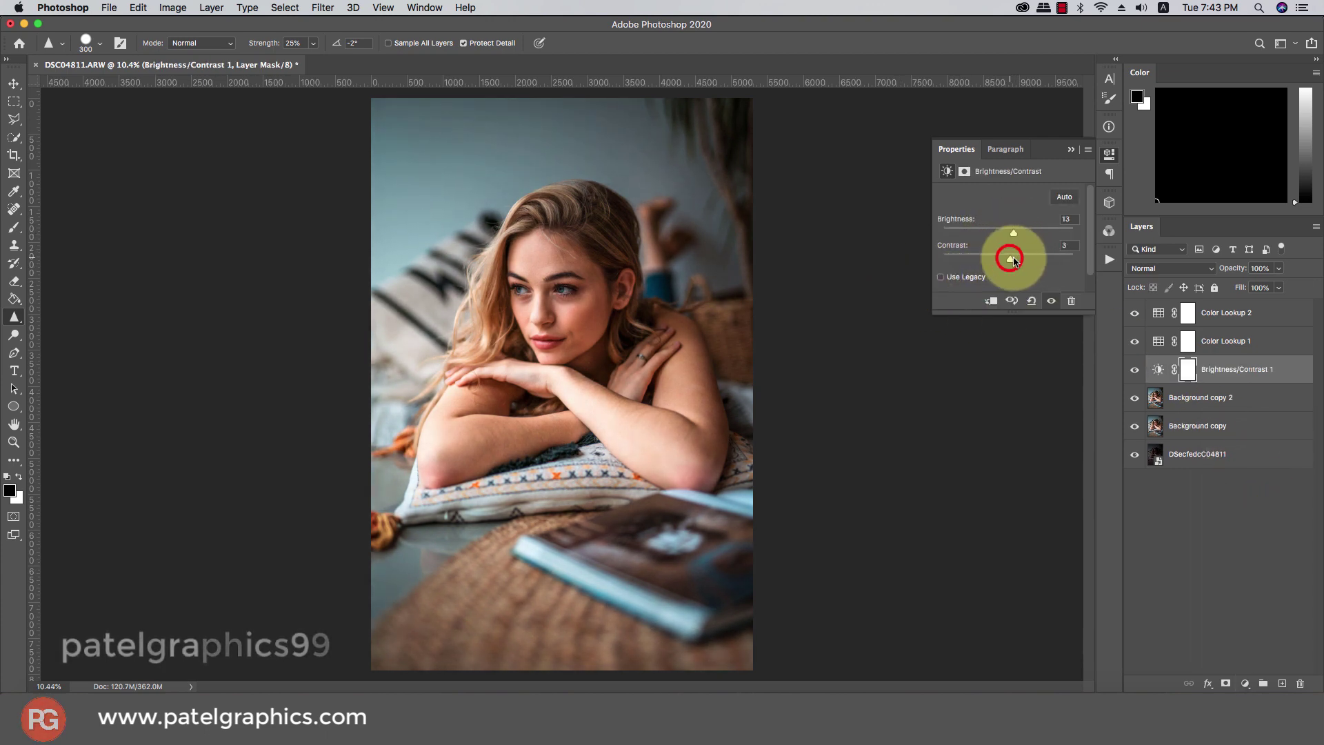
left_click_drag(1013, 260, 1018, 260)
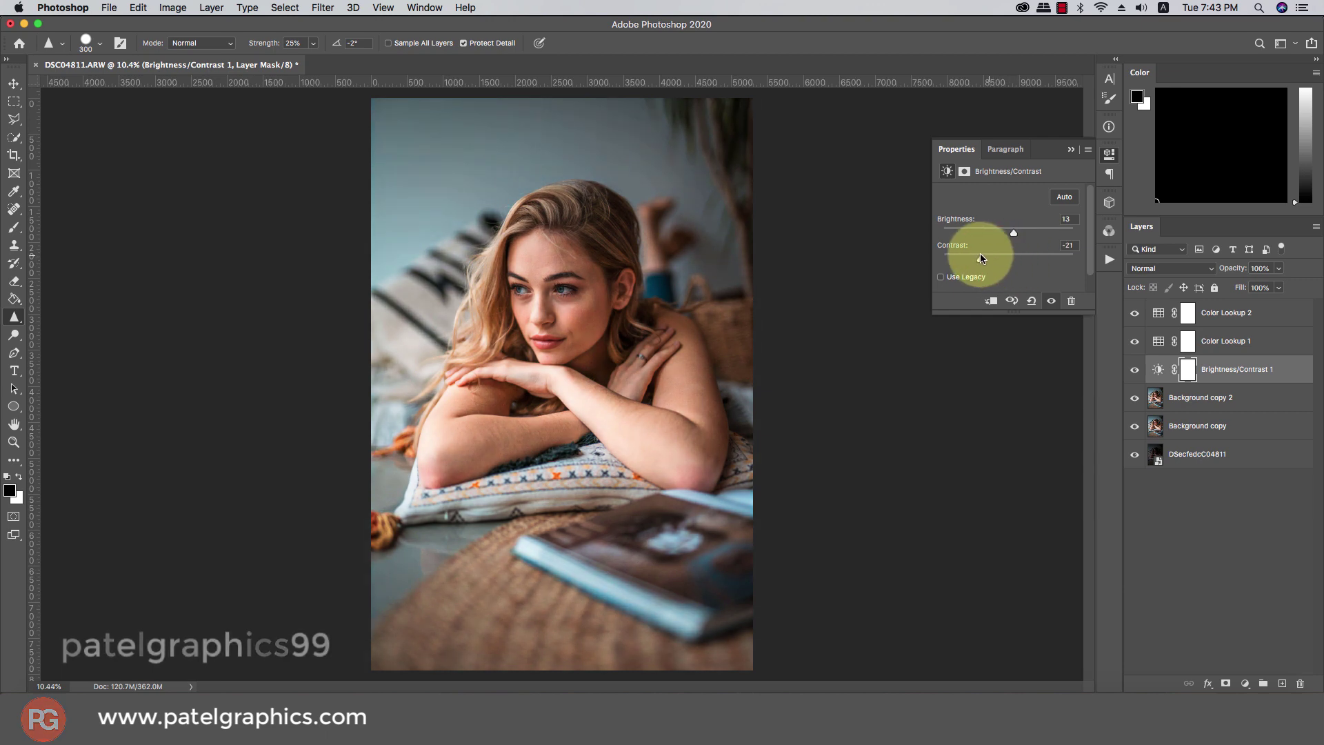
left_click(1068, 149)
left_click(1219, 316)
Step: Group the layers from Color Lookup 2 to Background copy into Group 1, then toggle its visibility
left_click(1190, 422, "shift")
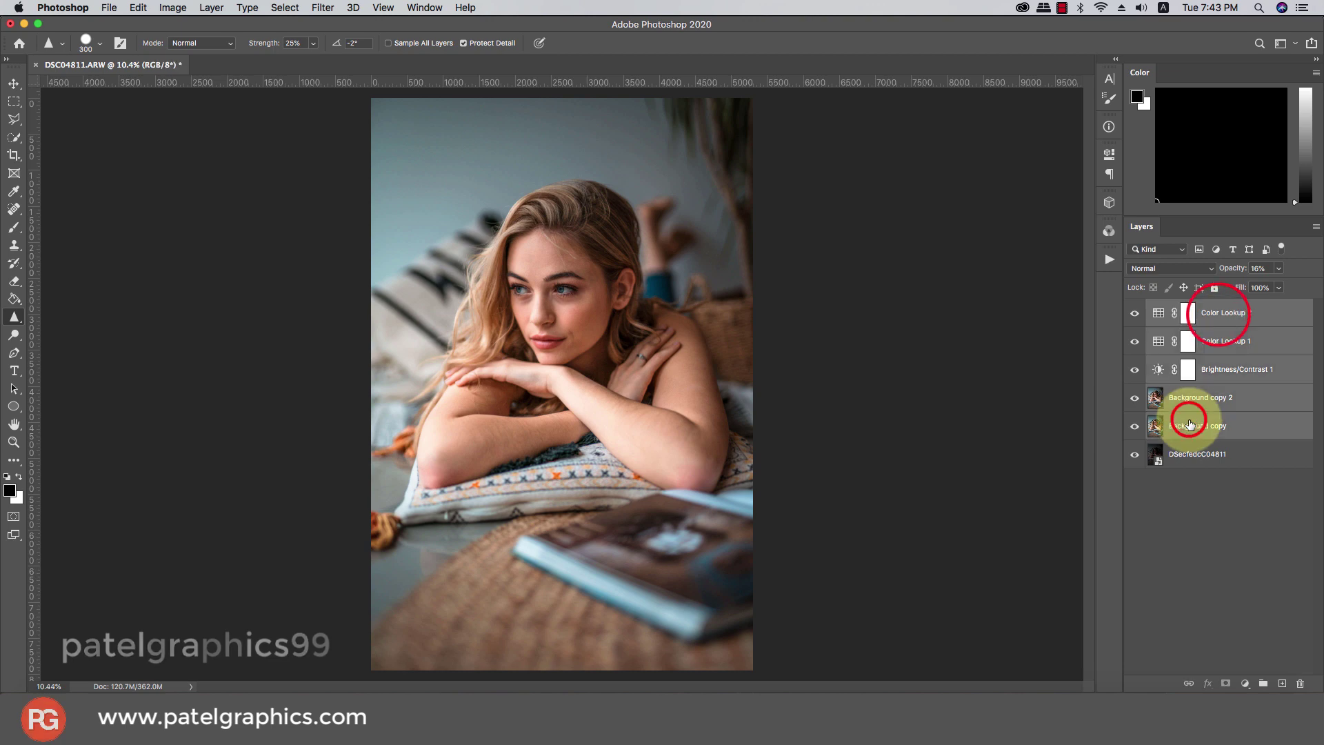
key("super+g")
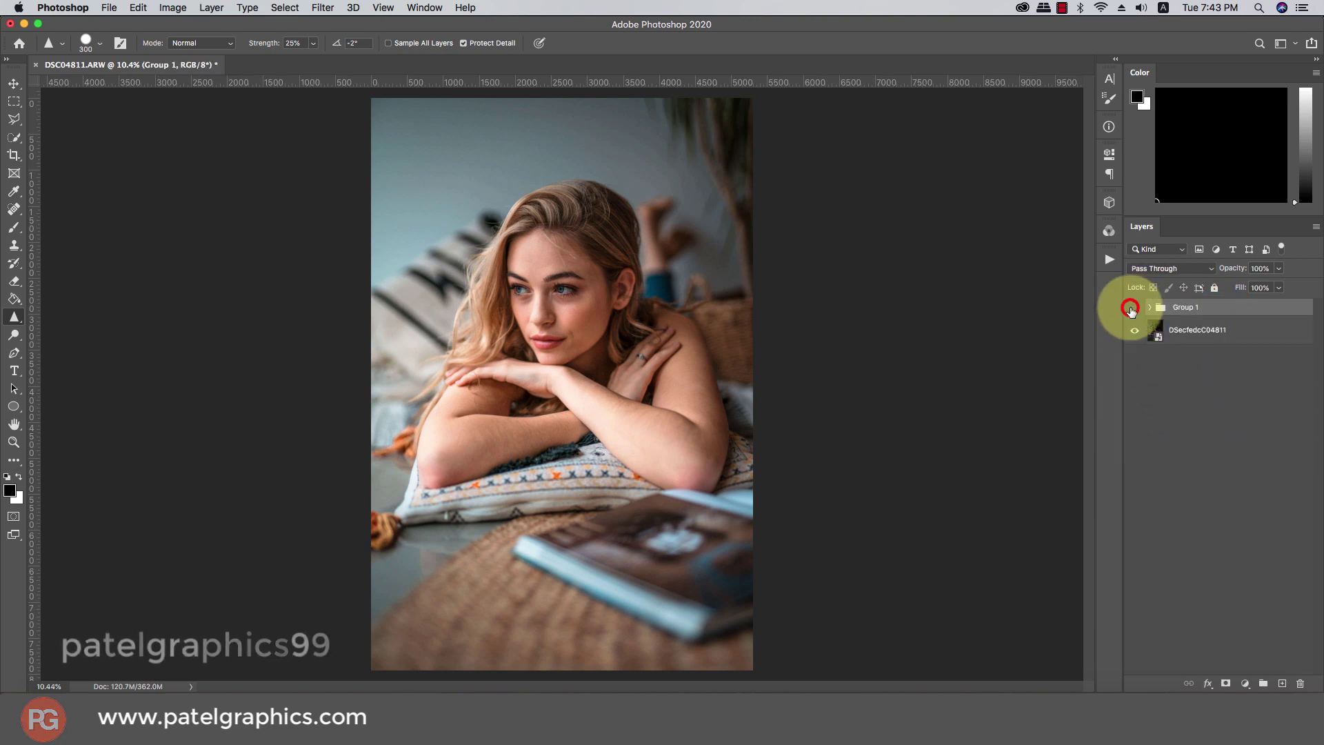
left_click(1133, 306)
left_click(1132, 308)
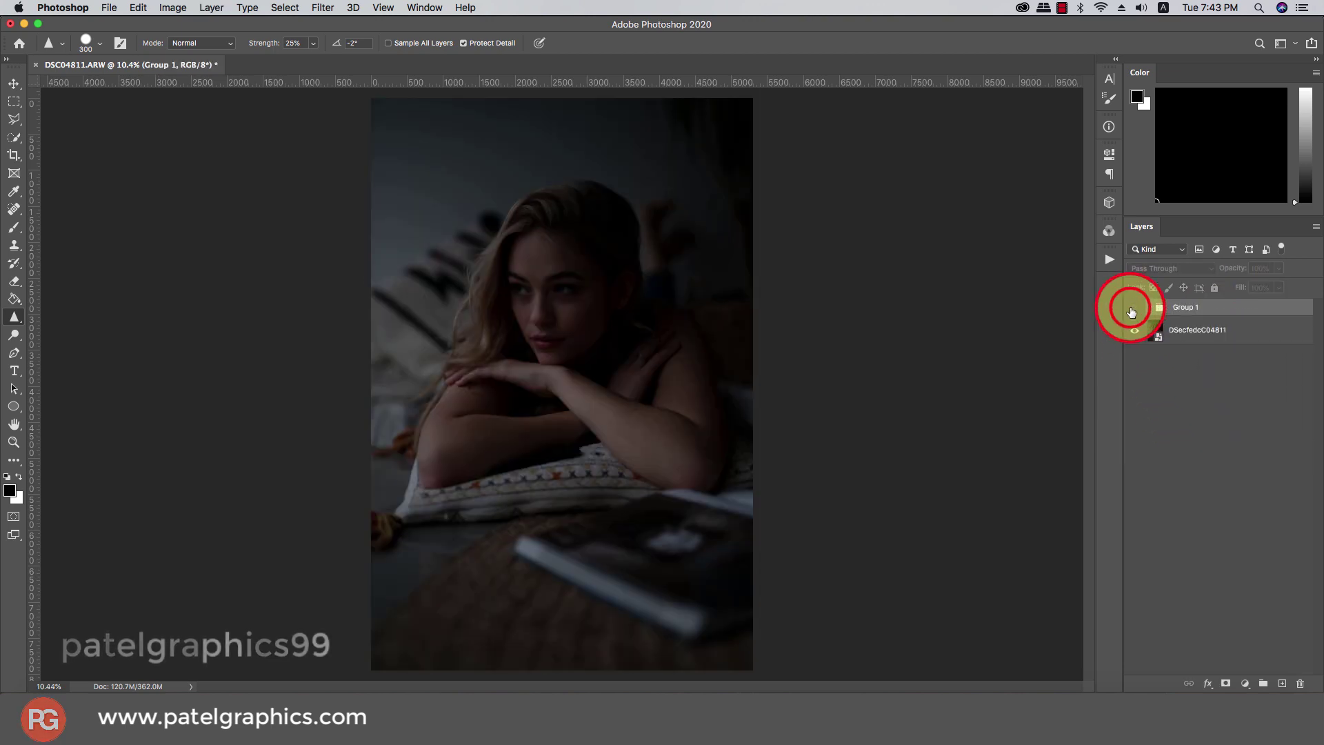
left_click(1133, 308)
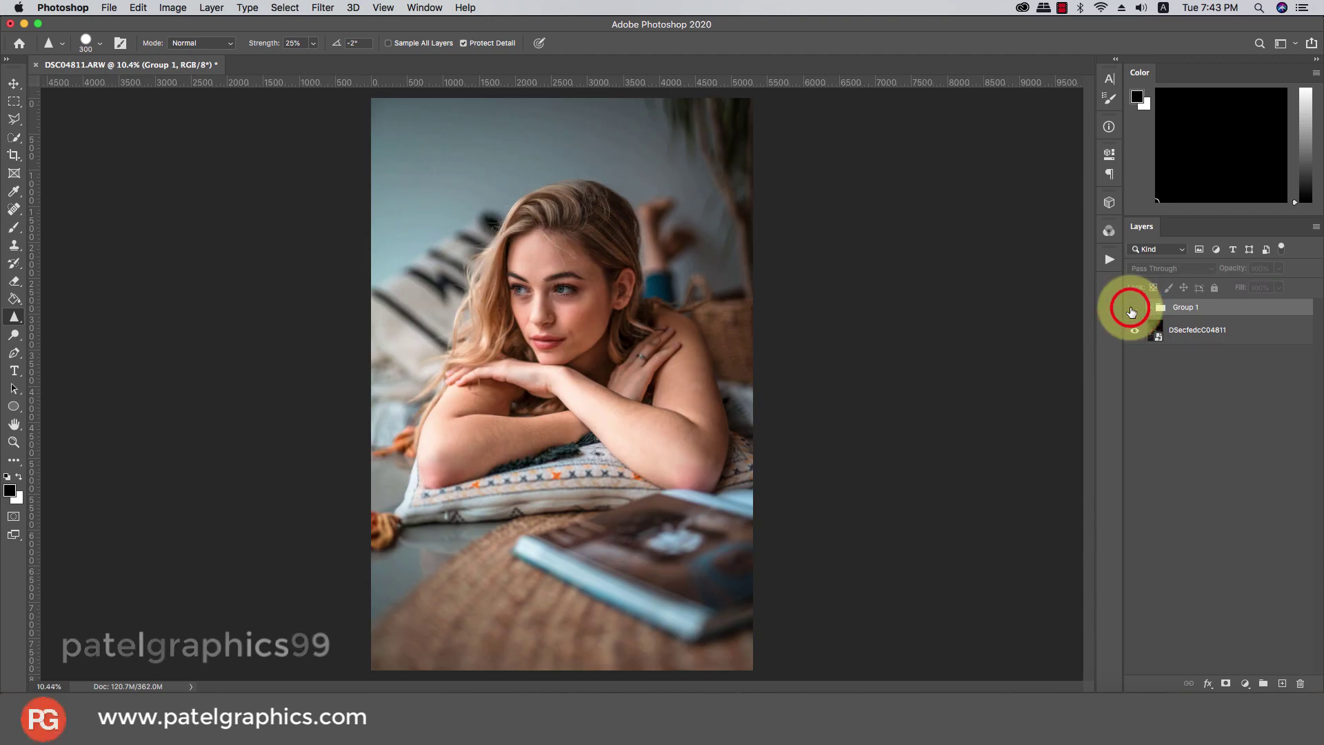
left_click(1133, 308)
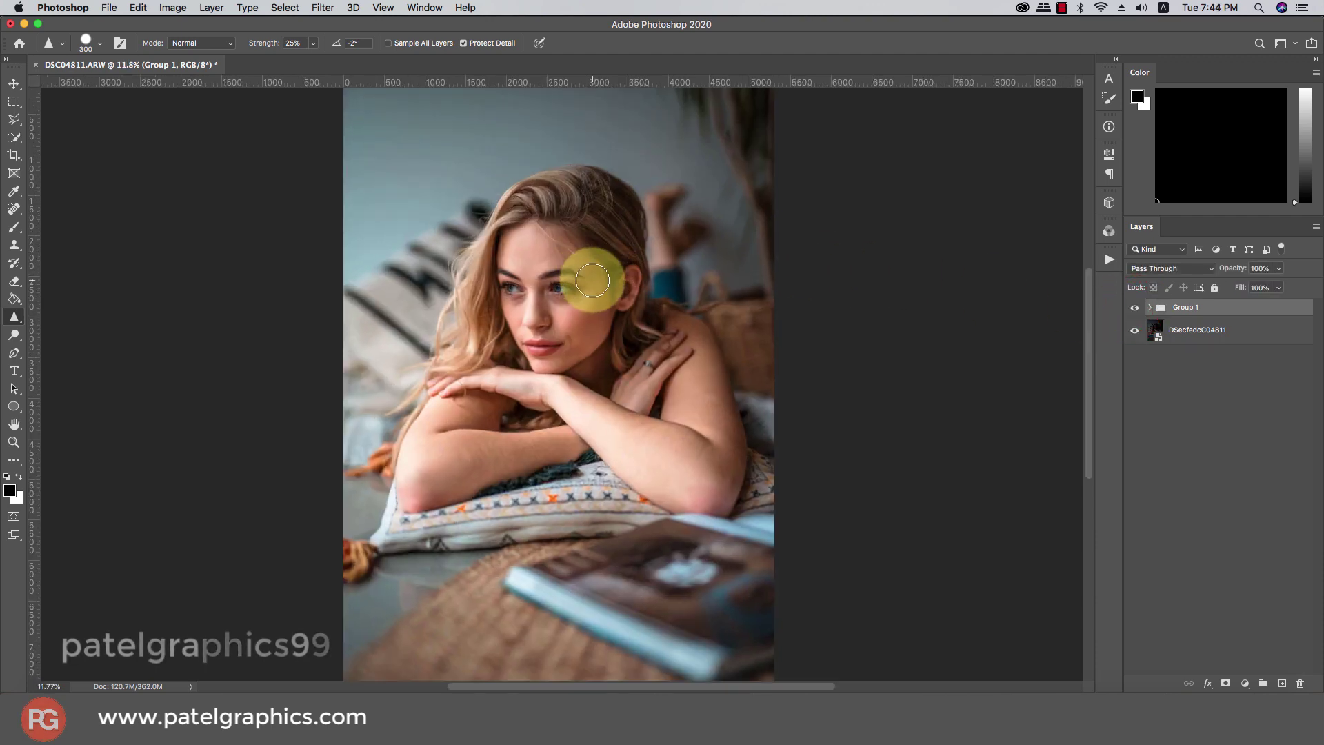
Step: Frame the whole face and toggle Group 1 off and on to compare against the original
scroll(592, 276, "up", 3)
scroll(642, 331, "up", 2)
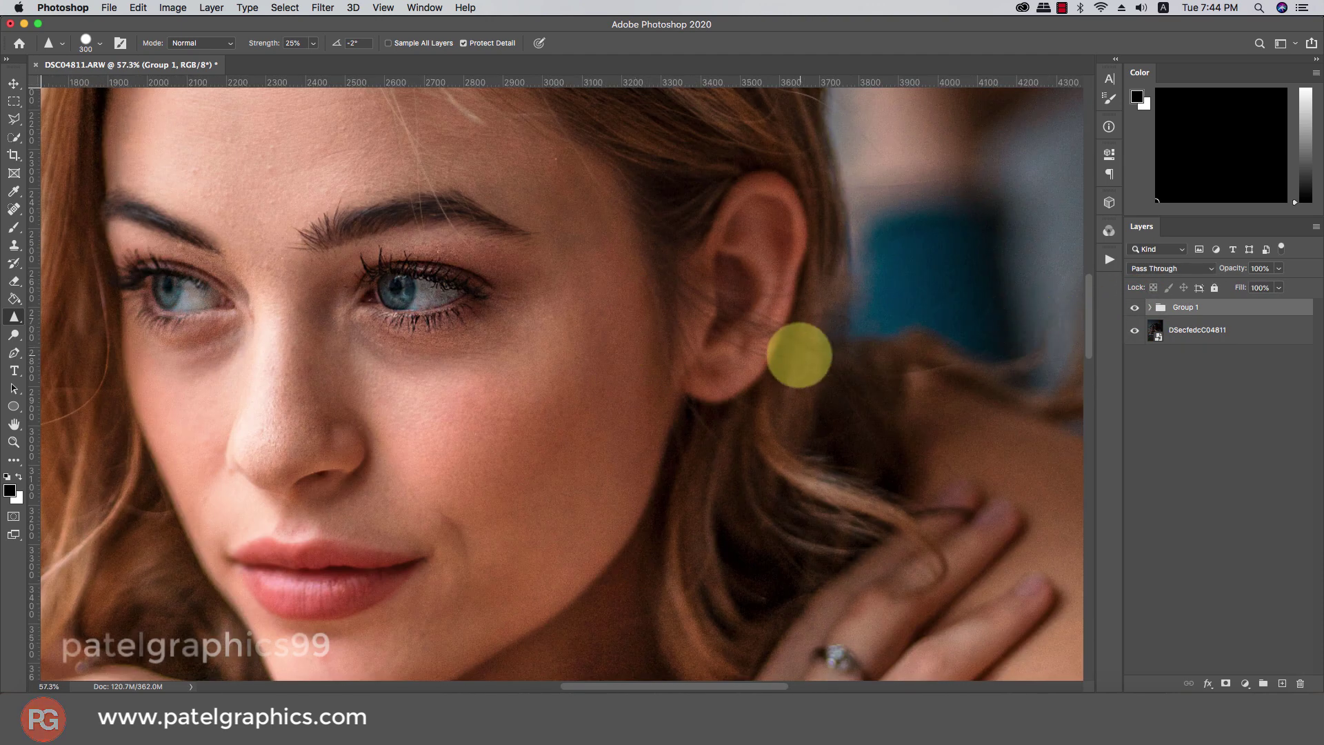
scroll(798, 348, "down", 2)
mouse_move(803, 389)
left_mouse_down()
mouse_move(783, 334)
mouse_move(695, 335)
left_mouse_up()
scroll(779, 332, "down", 2)
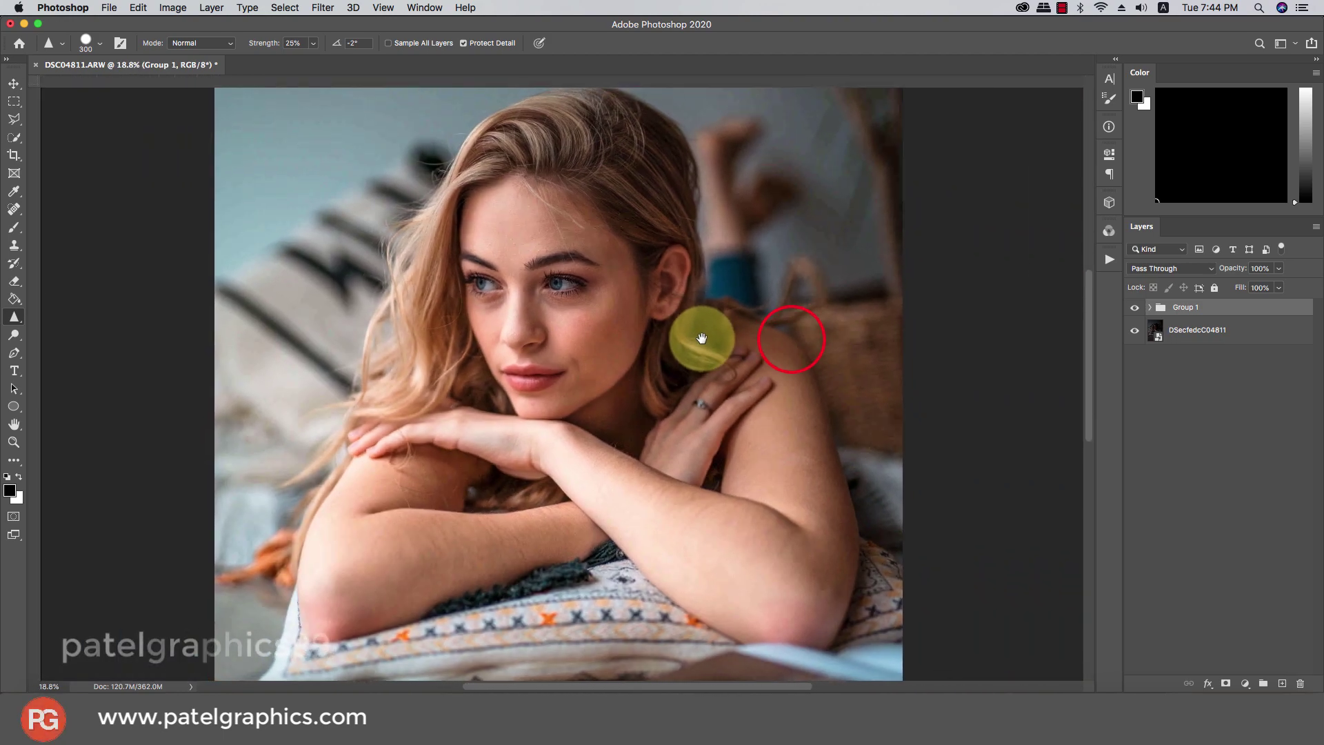
left_click(1133, 307)
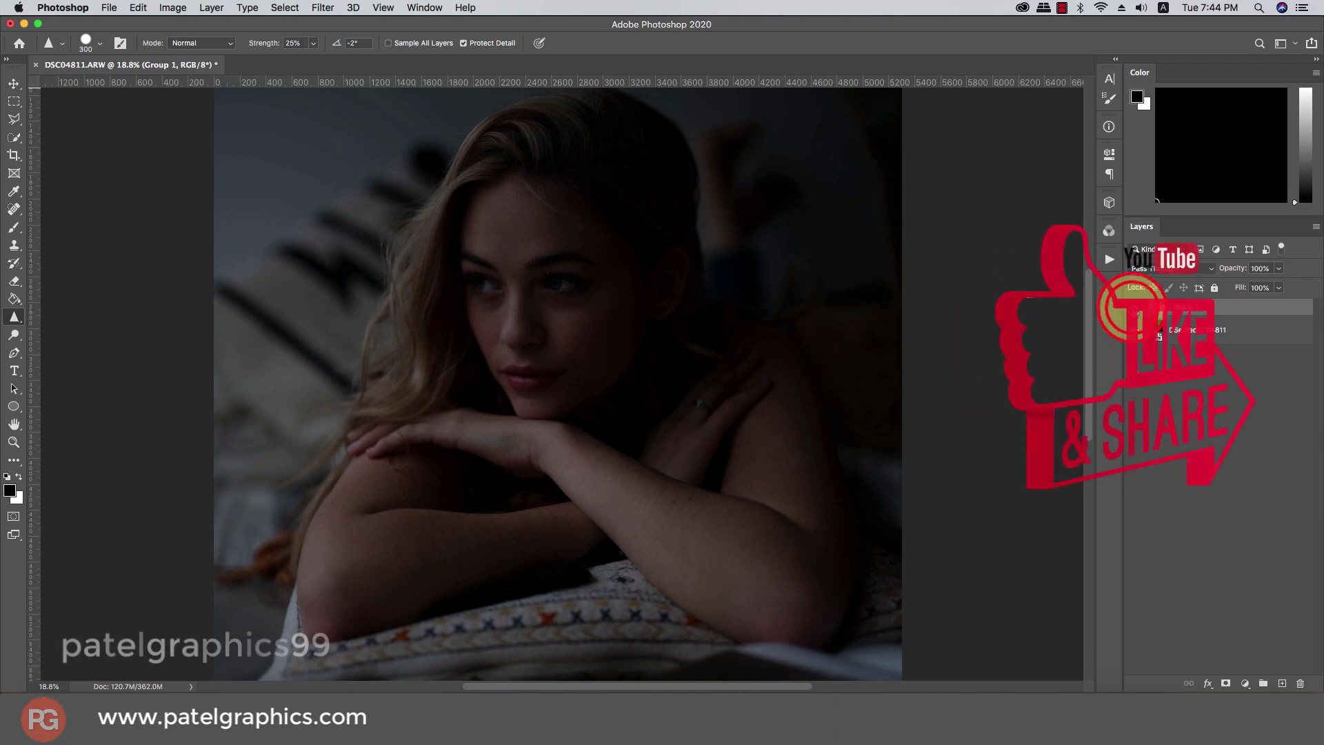
left_click(1132, 308)
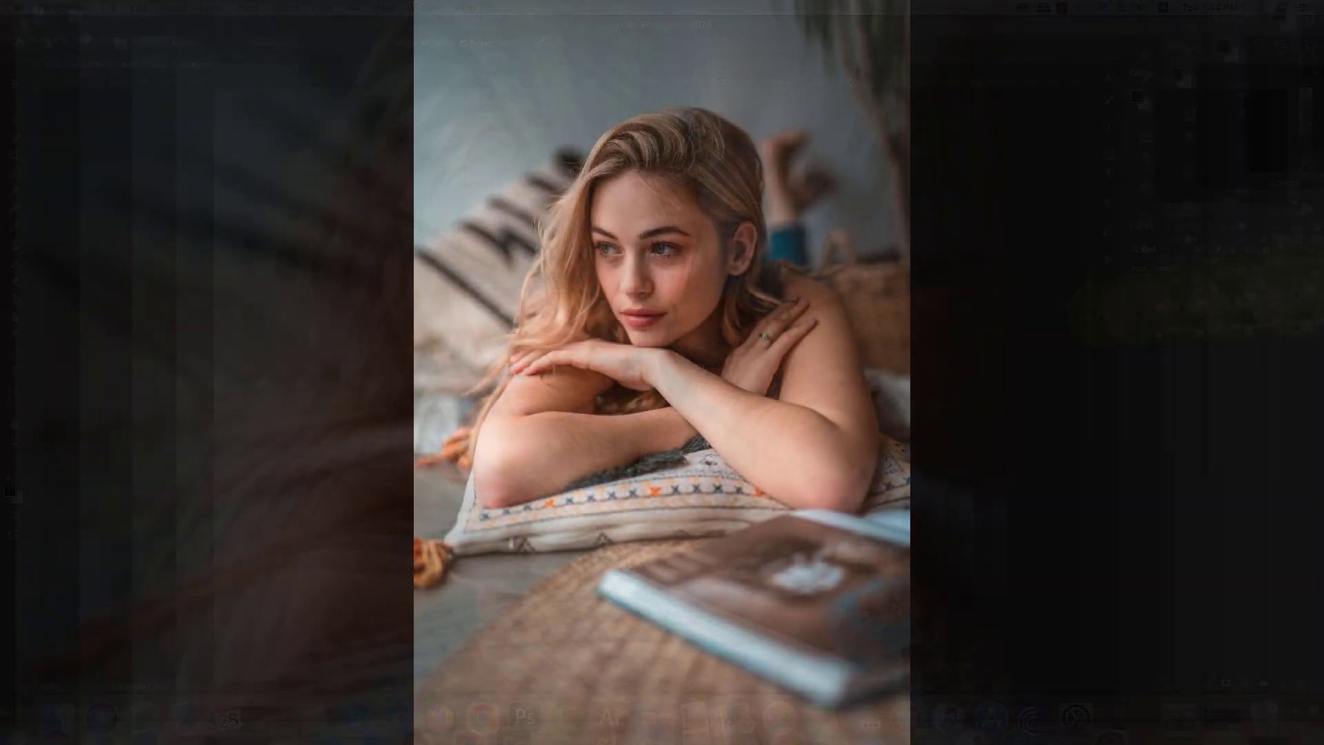